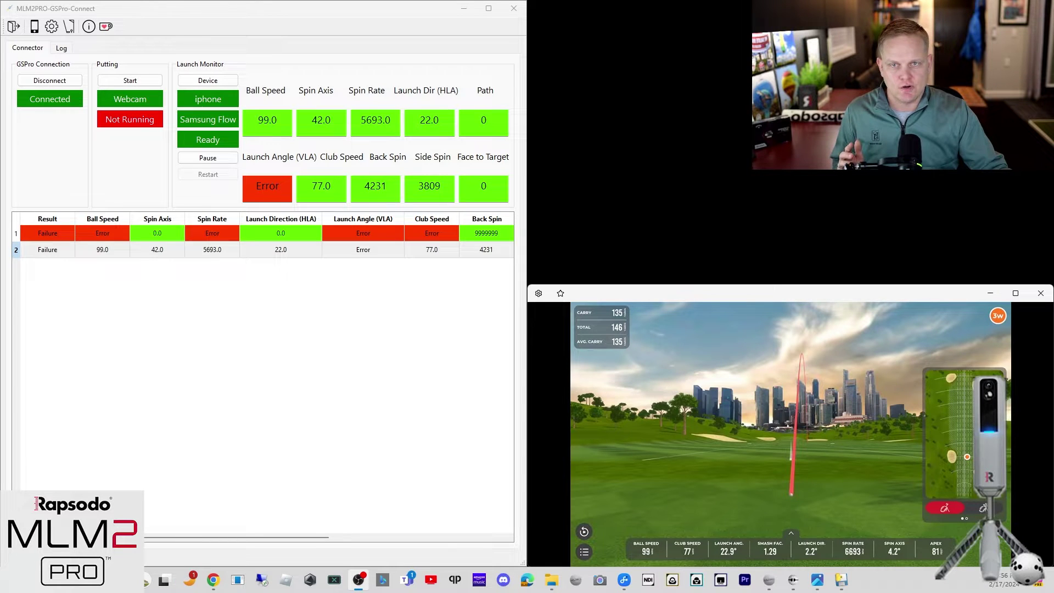
Open the ROI setup for the iphone device from the launch monitor's device selection, acknowledging the screen mirror reminder.
left_click(207, 83)
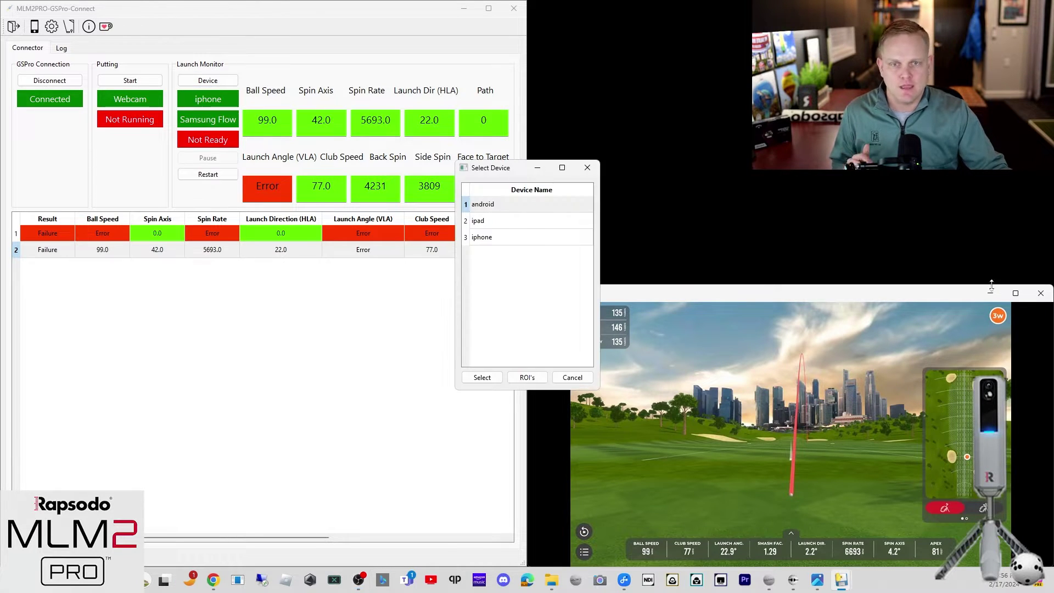
left_click(532, 238)
left_click(527, 378)
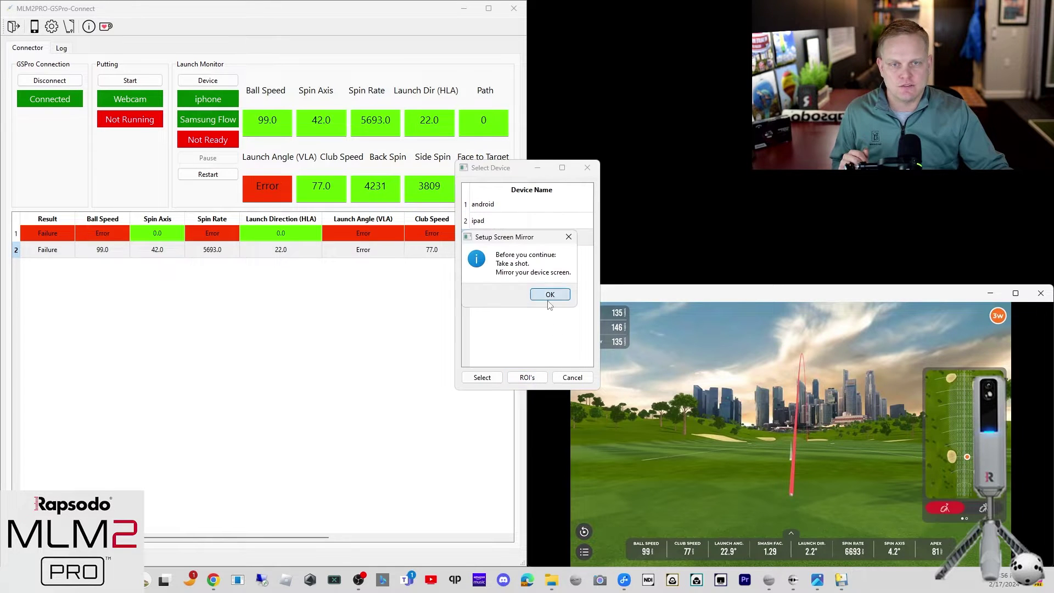
left_click(550, 295)
scroll(407, 427, "up", 3)
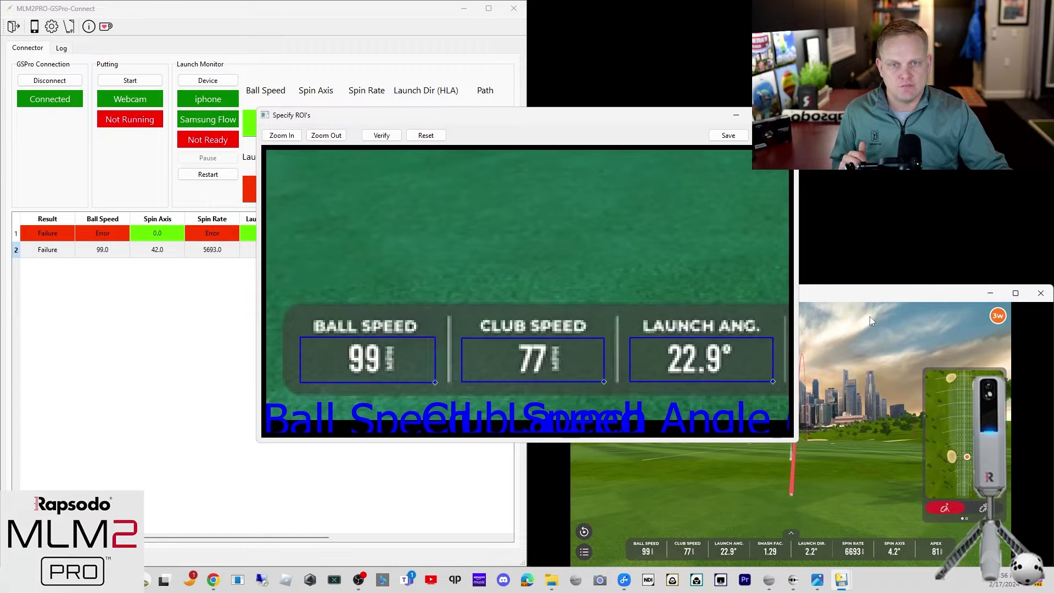
Move the mirrored golf window up beside the connector window at its smaller size and bring the ROI setup back to the front.
left_click(913, 292)
left_click_drag(911, 297, 634, 45)
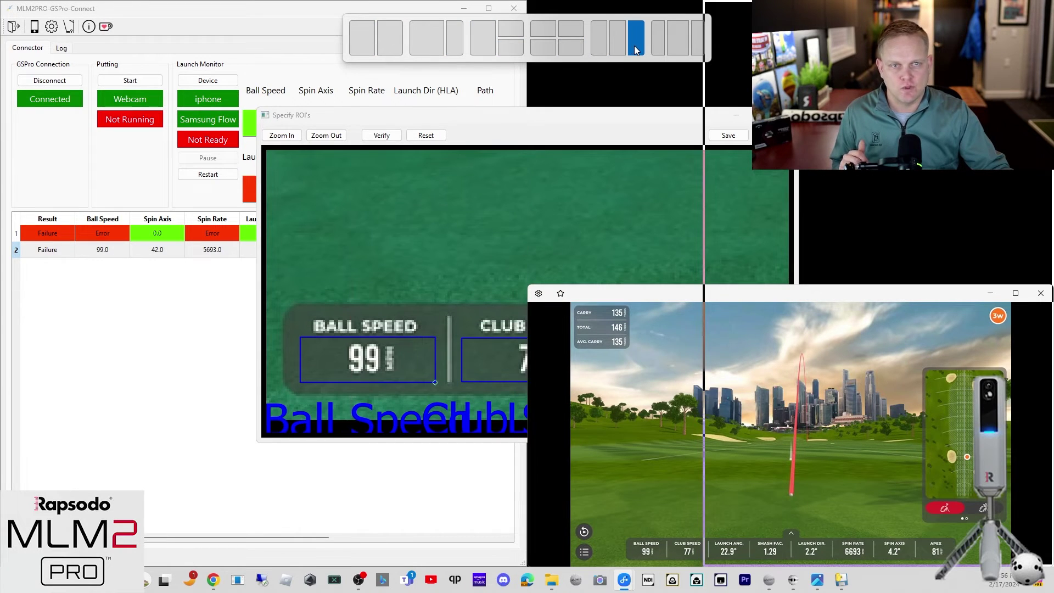
left_click_drag(634, 45, 393, 47)
left_click(597, 416)
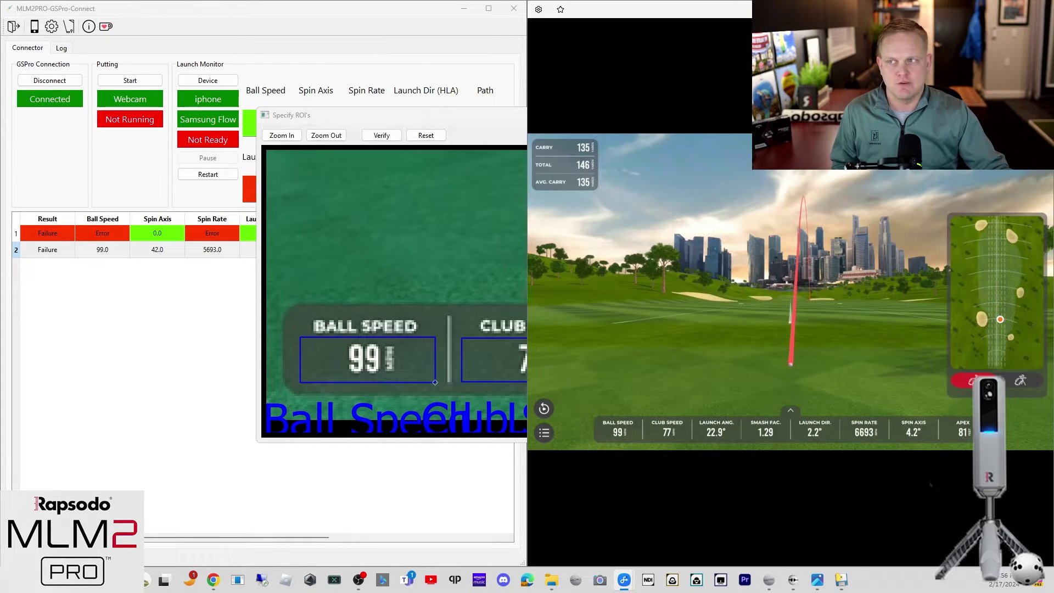
left_click_drag(659, 9, 661, 37)
left_click(501, 139)
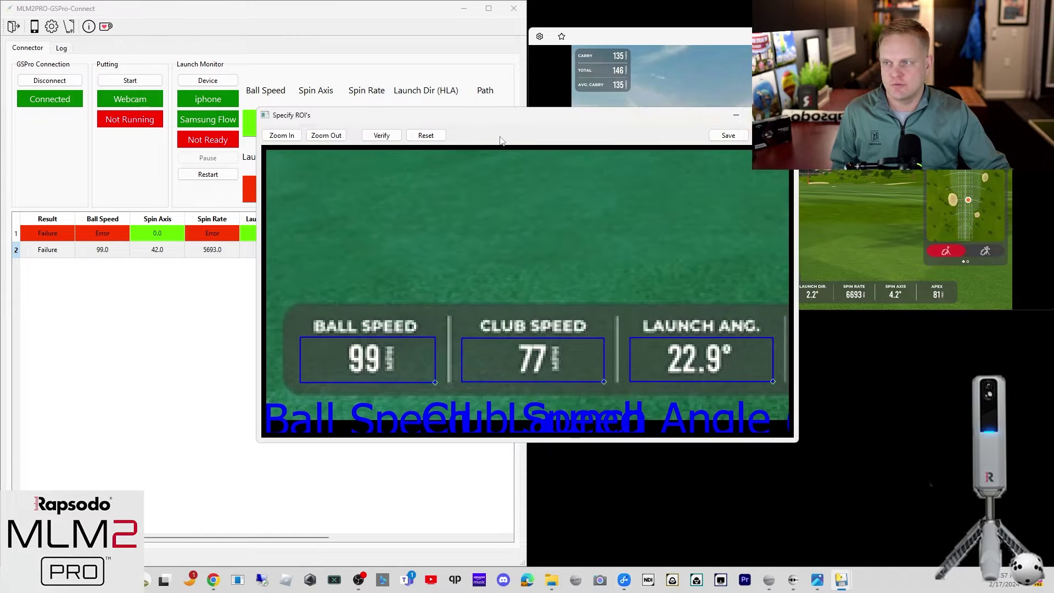
Examine how pixelated the Ball Speed reading and its MPH label are inside the iphone ROI box.
scroll(371, 361, "up", 3)
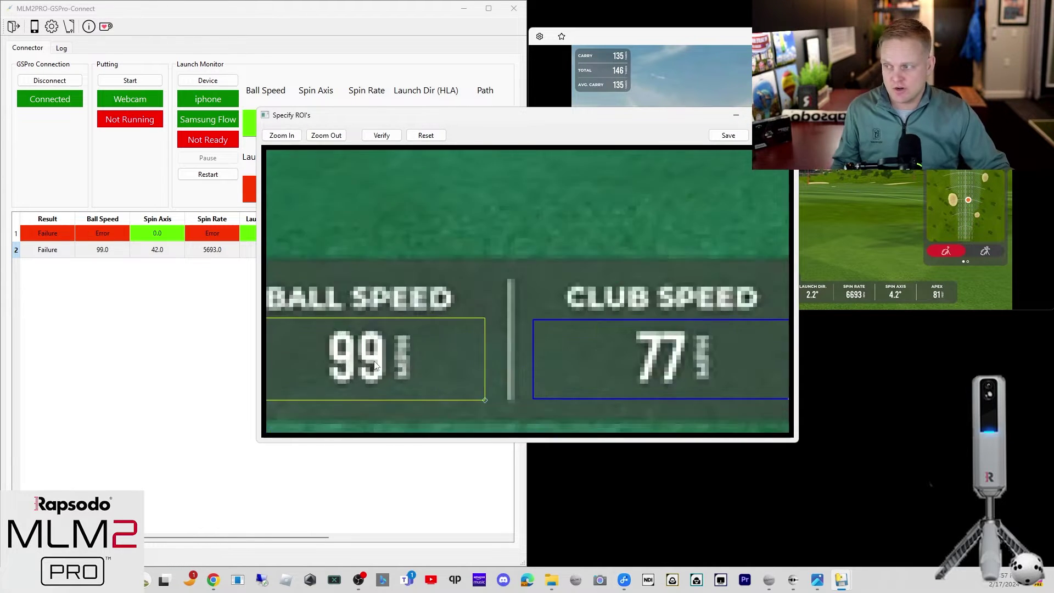
scroll(717, 301, "down", 1)
scroll(558, 345, "down", 3)
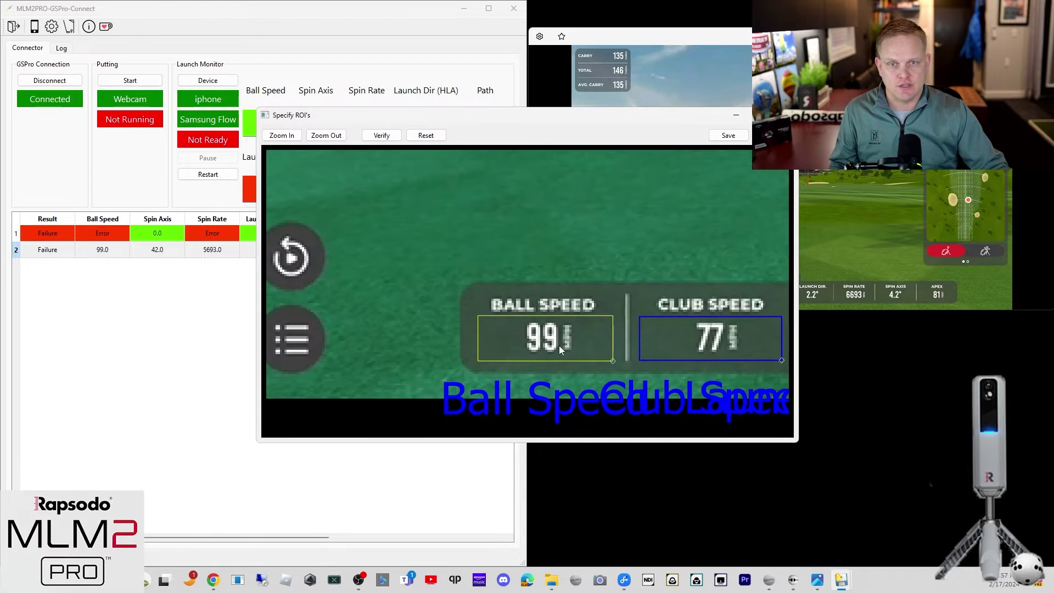
scroll(565, 343, "up", 5)
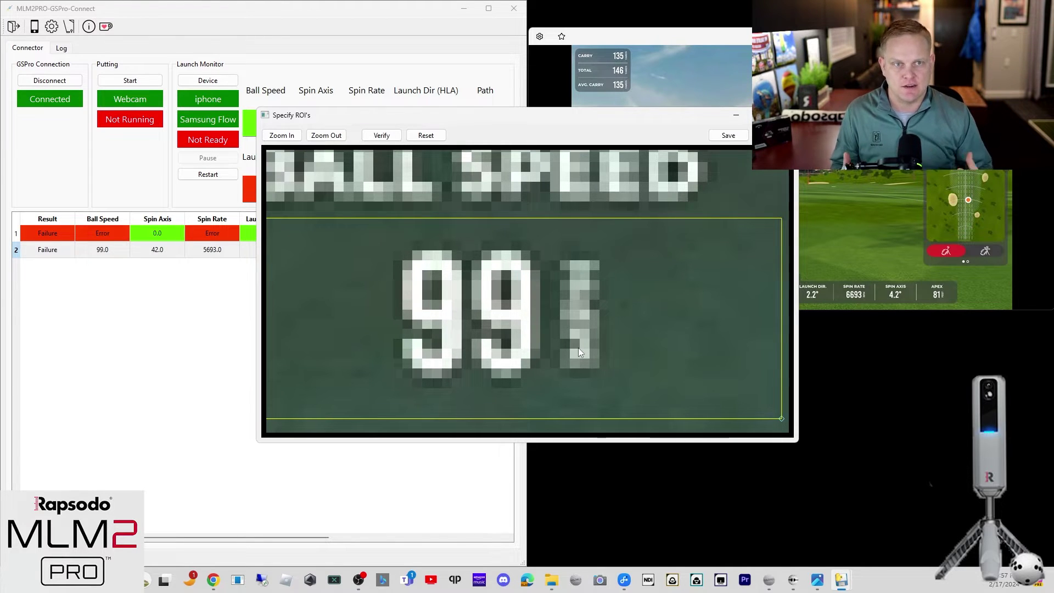
scroll(689, 288, "down", 2)
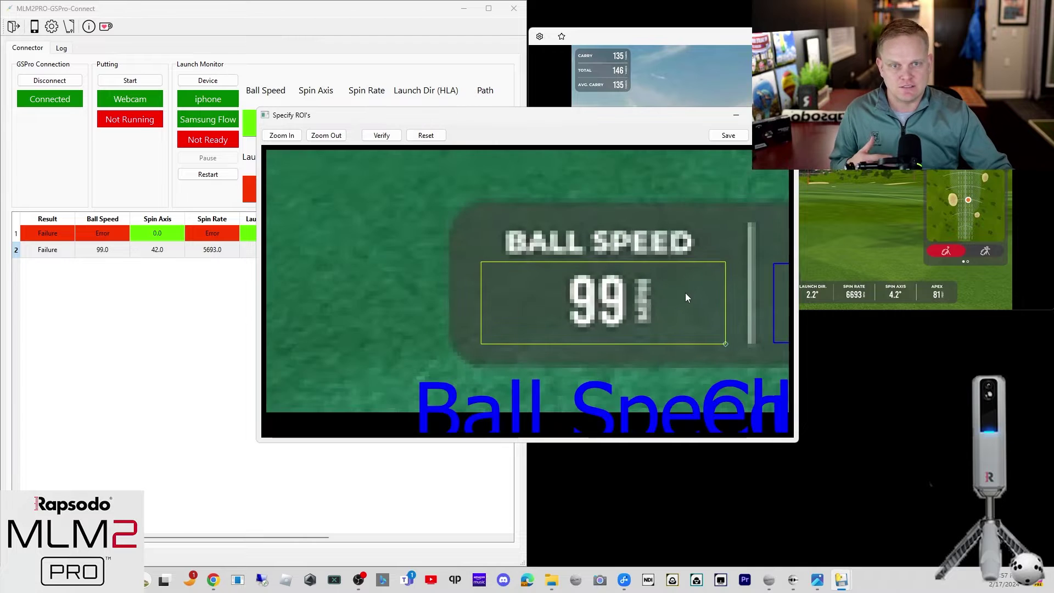
scroll(536, 288, "down", 4)
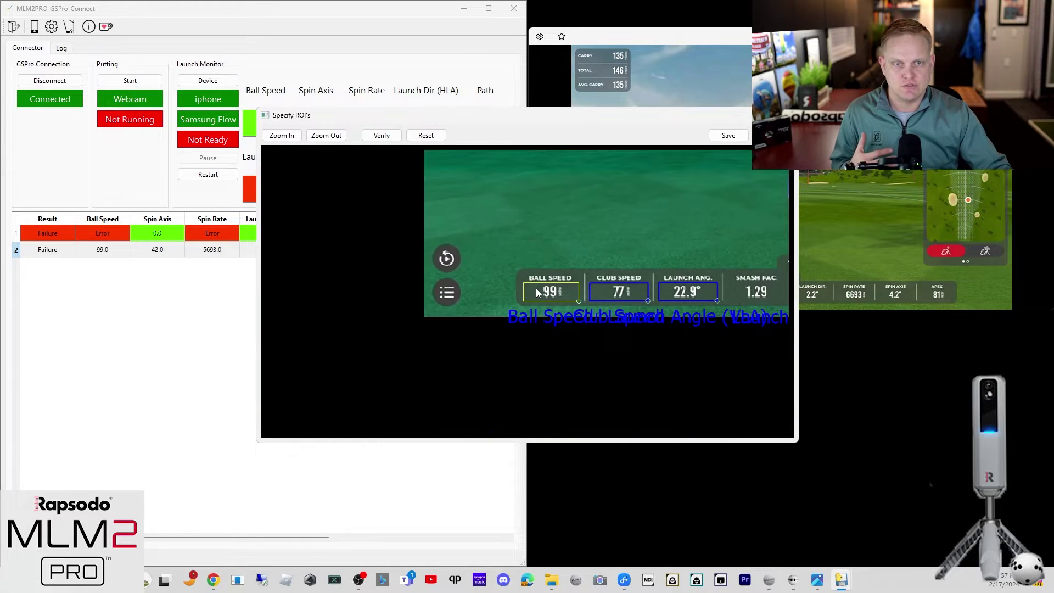
scroll(536, 288, "down", 2)
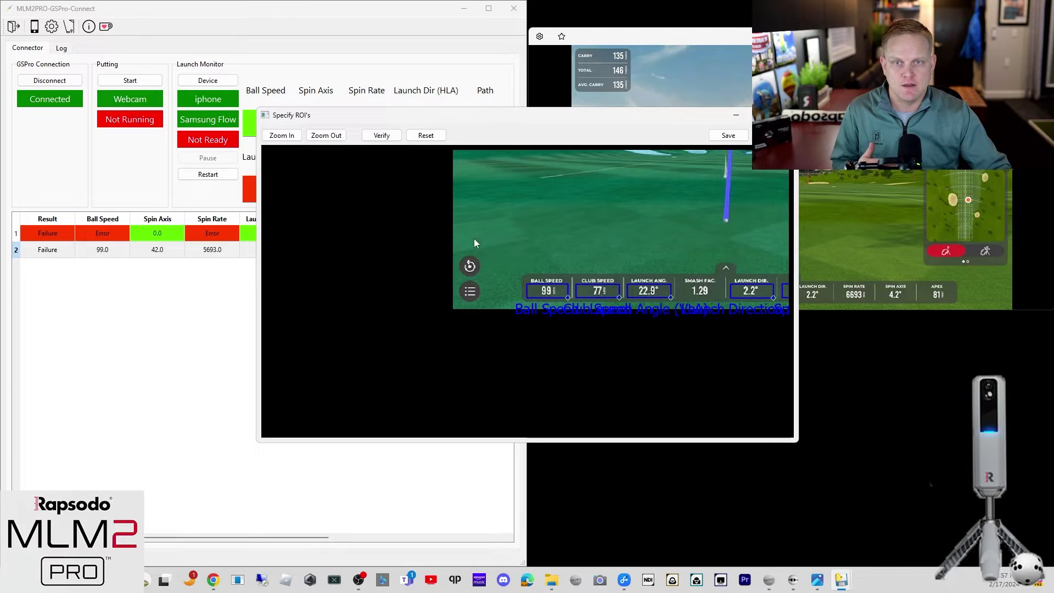
Verify the values recognised from the iphone ROIs, dismiss the results, and close the ROI setup.
left_click(387, 136)
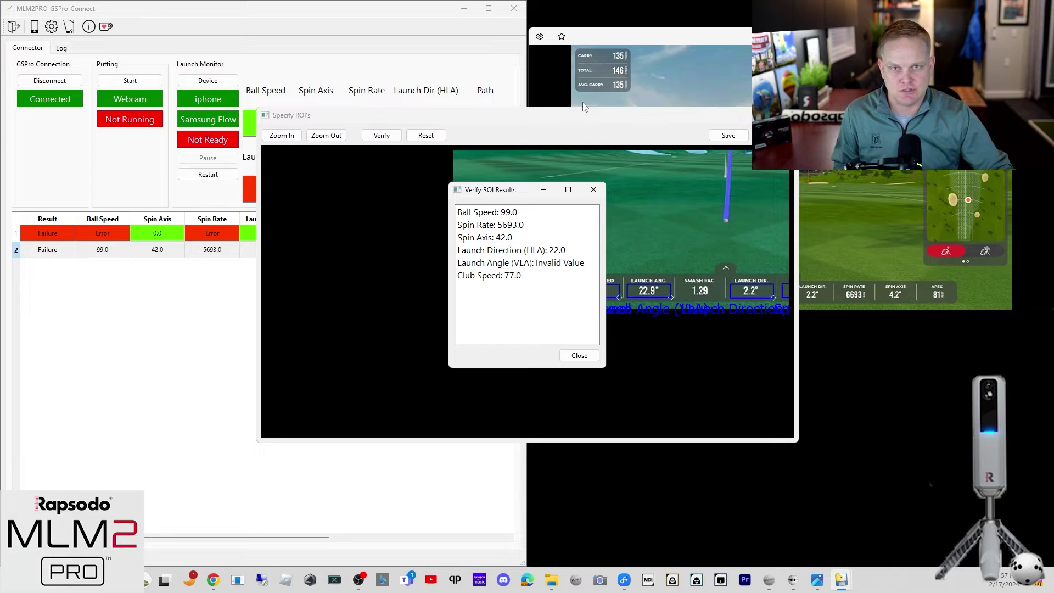
left_click(581, 356)
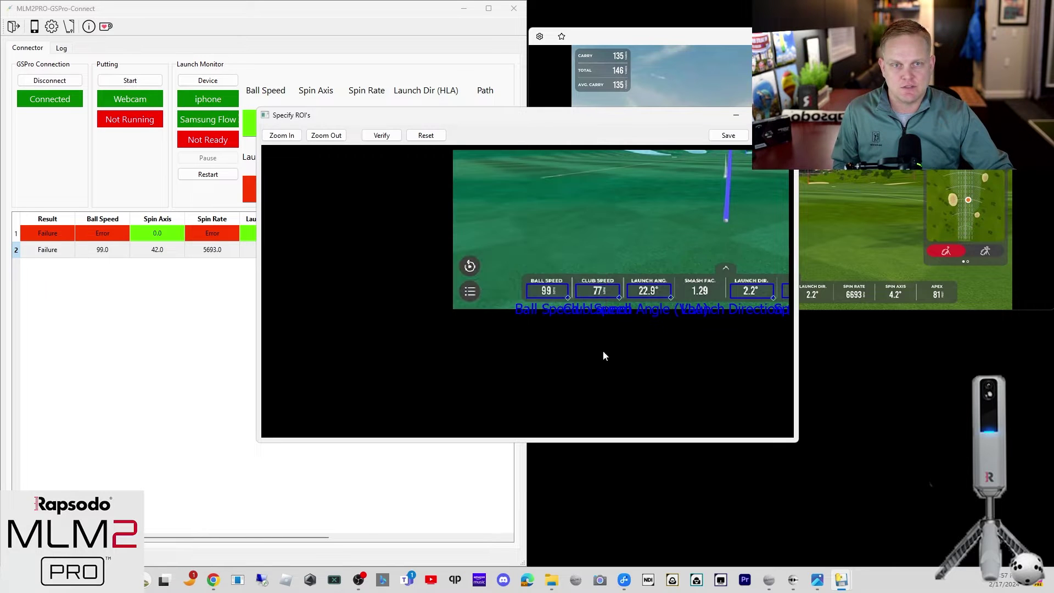
left_click_drag(642, 117, 521, 127)
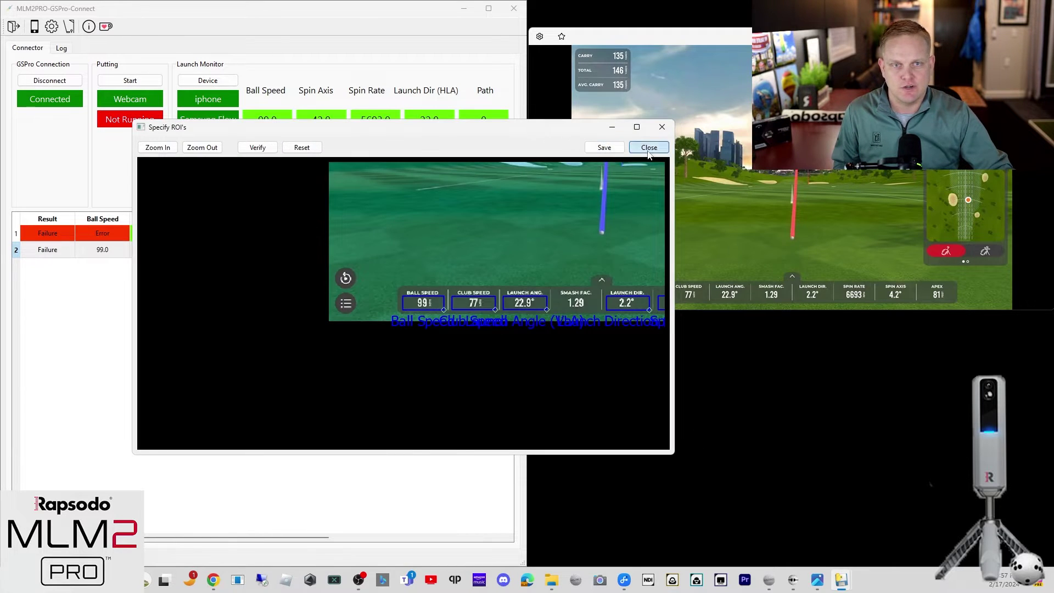
left_click(608, 146)
Select ipad as the launch monitor device and enlarge the mirrored golf window to fill the screen.
left_click(496, 226)
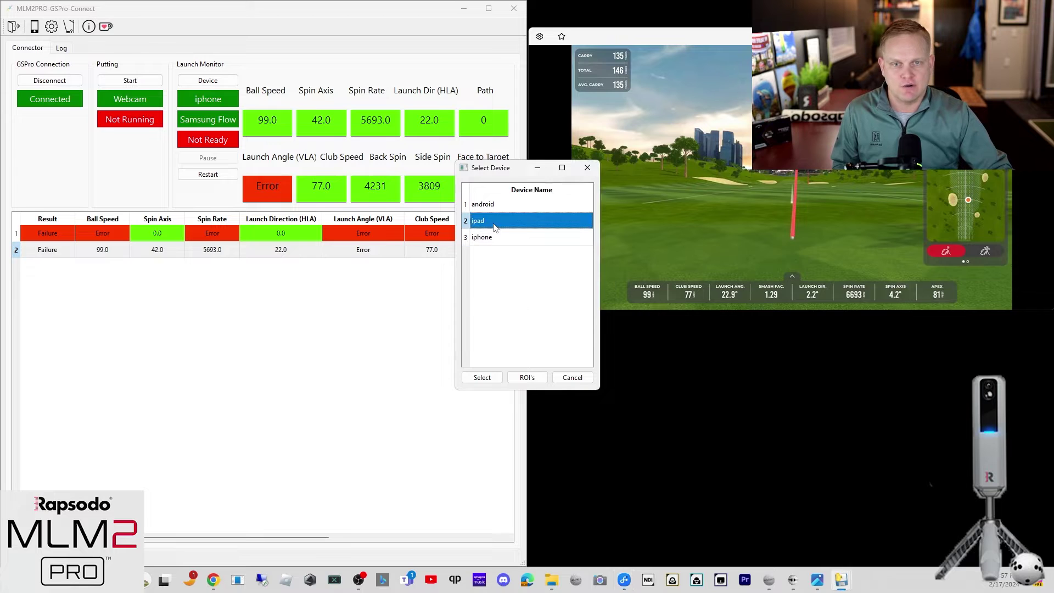
left_click(482, 377)
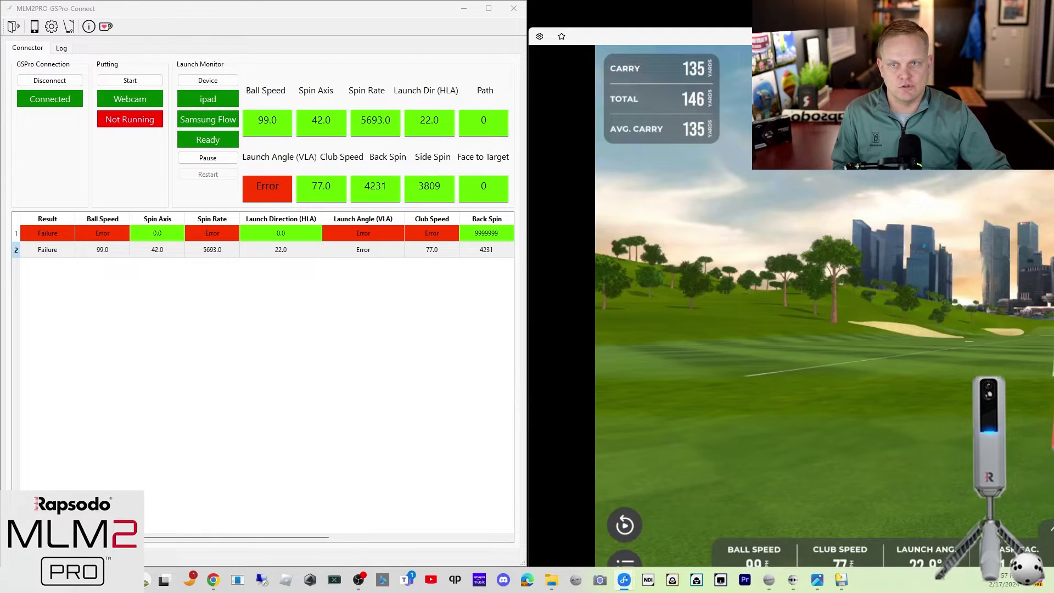
left_click_drag(738, 38, 747, 11)
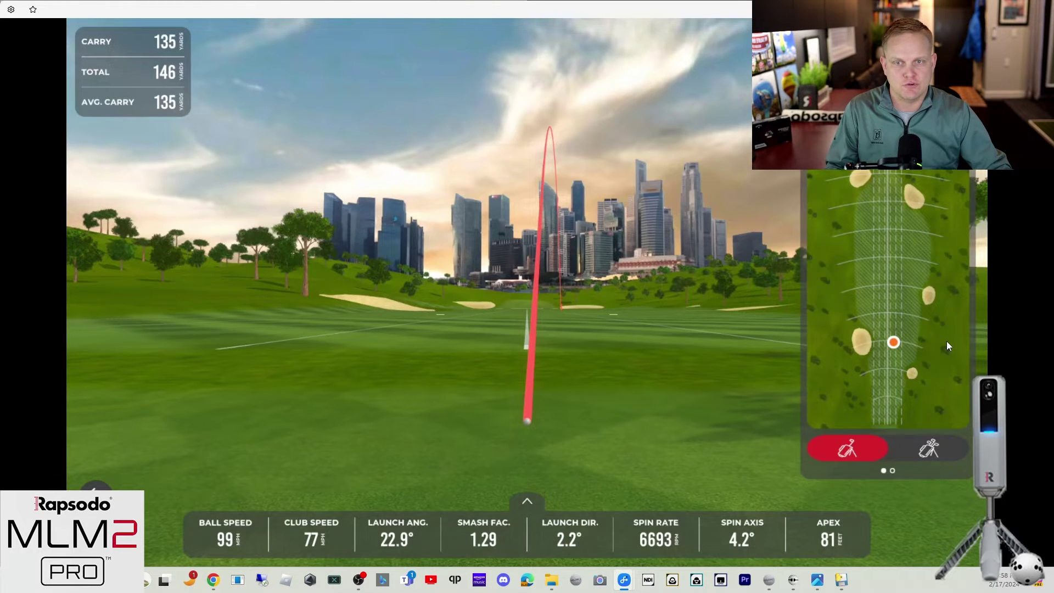
Return to the connector and open the ROI setup for the ipad device, acknowledging the screen mirror reminder.
key("alt+Tab")
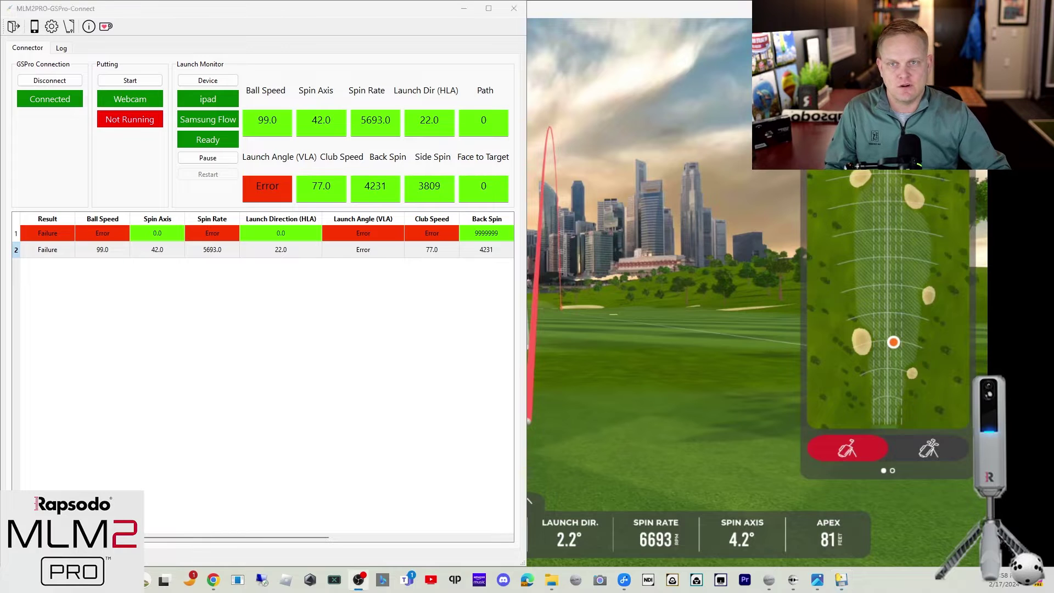
left_click(207, 80)
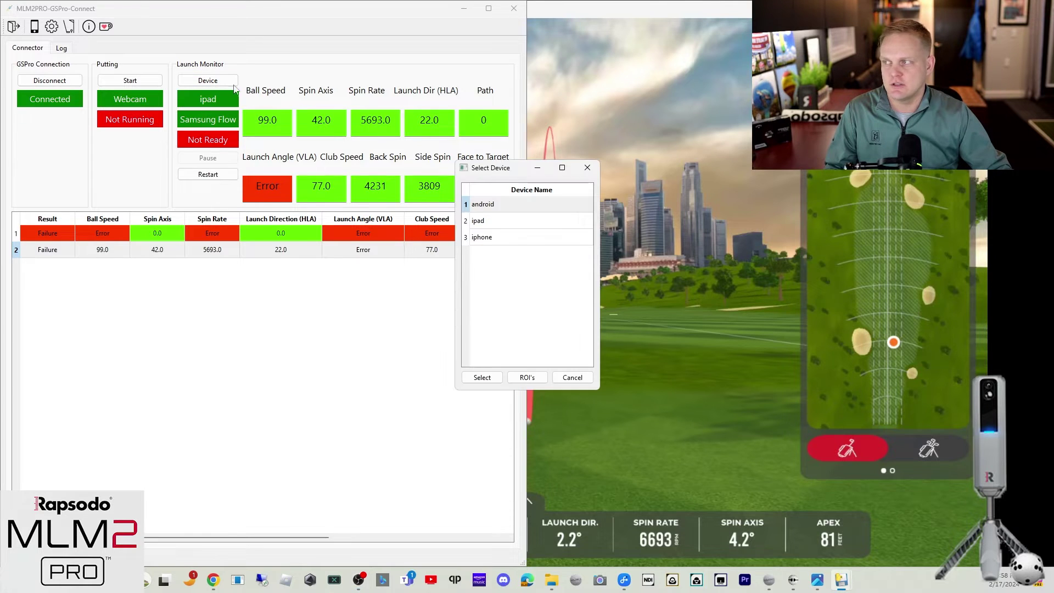
left_click(505, 221)
left_click(527, 377)
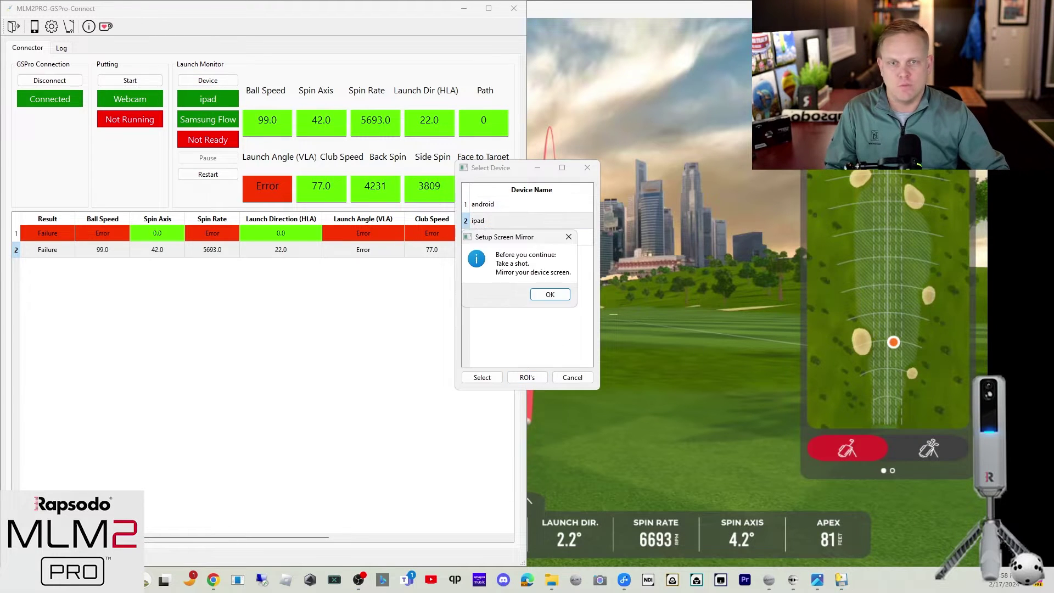
left_click(550, 294)
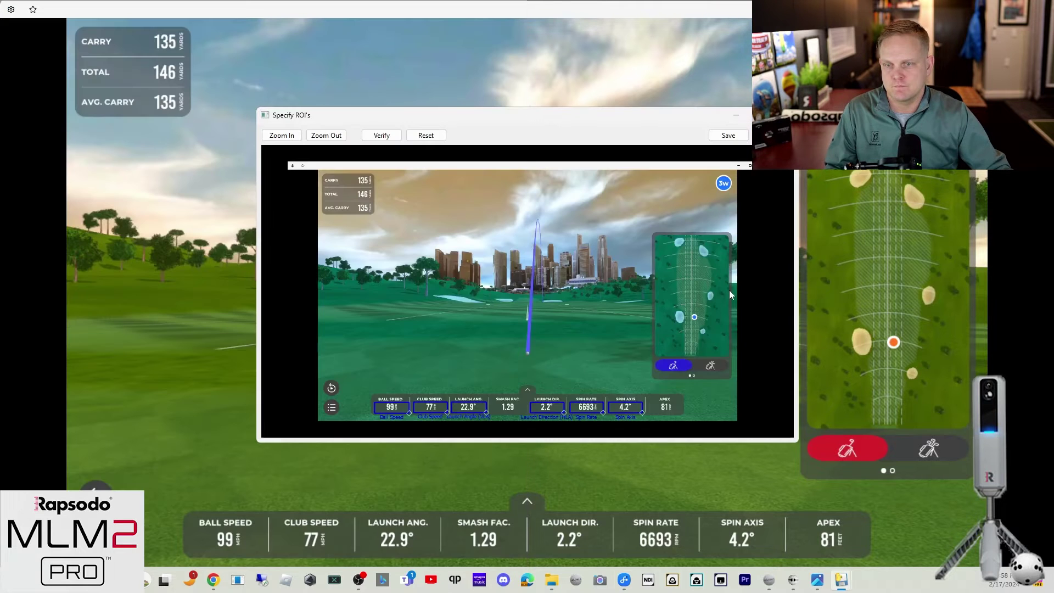
Examine the sharpness of the Ball Speed reading inside its ROI box with the enlarged mirror window.
scroll(384, 396, "up", 5)
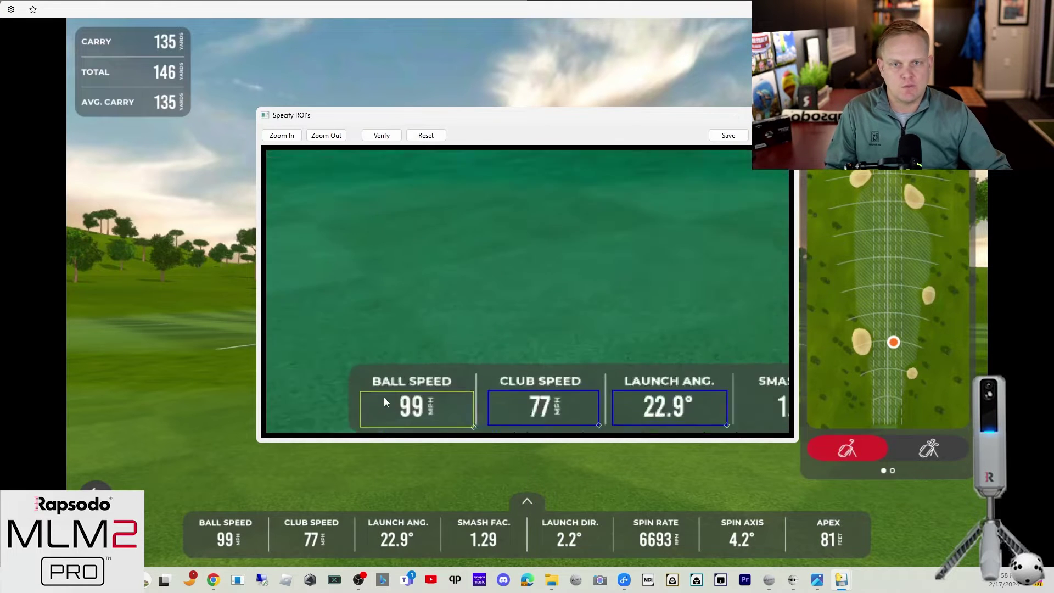
scroll(441, 335, "down", 3)
scroll(438, 328, "up", 5)
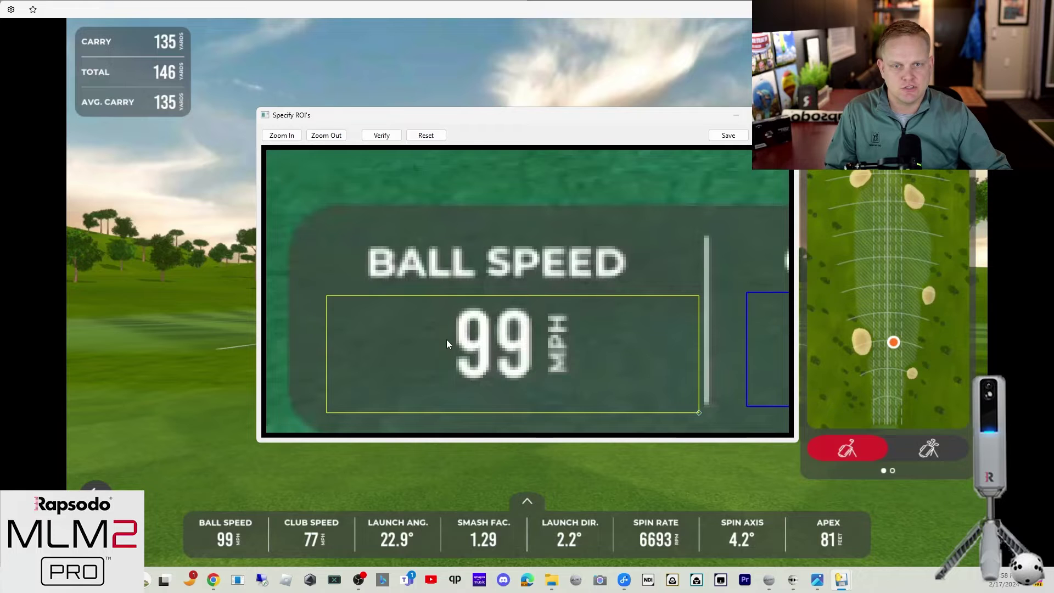
scroll(467, 335, "up", 3)
scroll(522, 368, "down", 2)
scroll(605, 407, "up", 2)
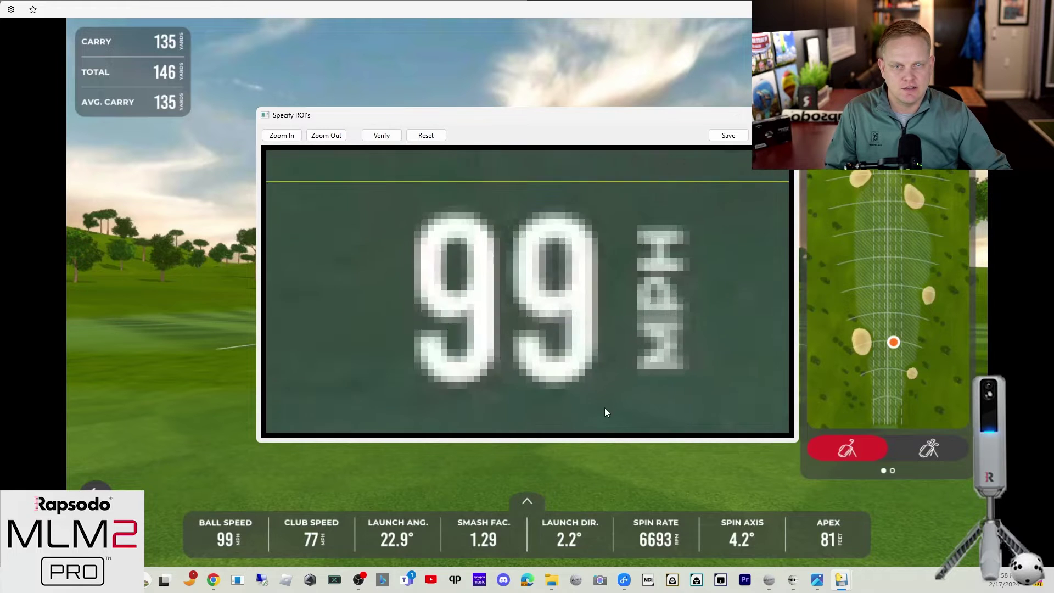
scroll(615, 388, "down", 5)
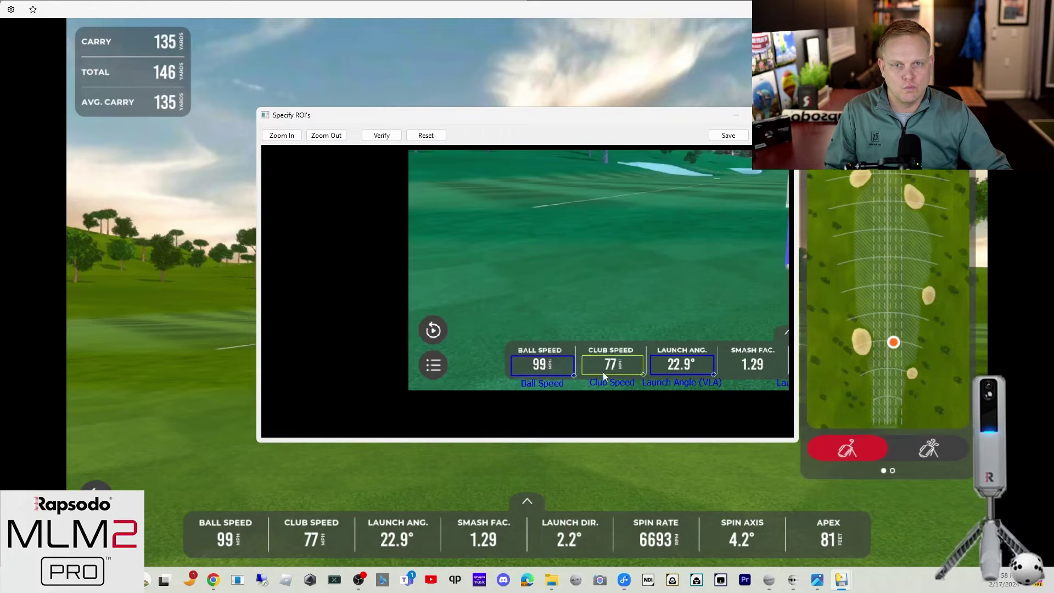
Verify the values recognised from the ipad ROIs and dismiss the results.
scroll(604, 368, "up", 4)
scroll(579, 367, "up", 2)
scroll(574, 365, "down", 4)
scroll(677, 364, "up", 3)
scroll(677, 364, "down", 5)
left_click(381, 135)
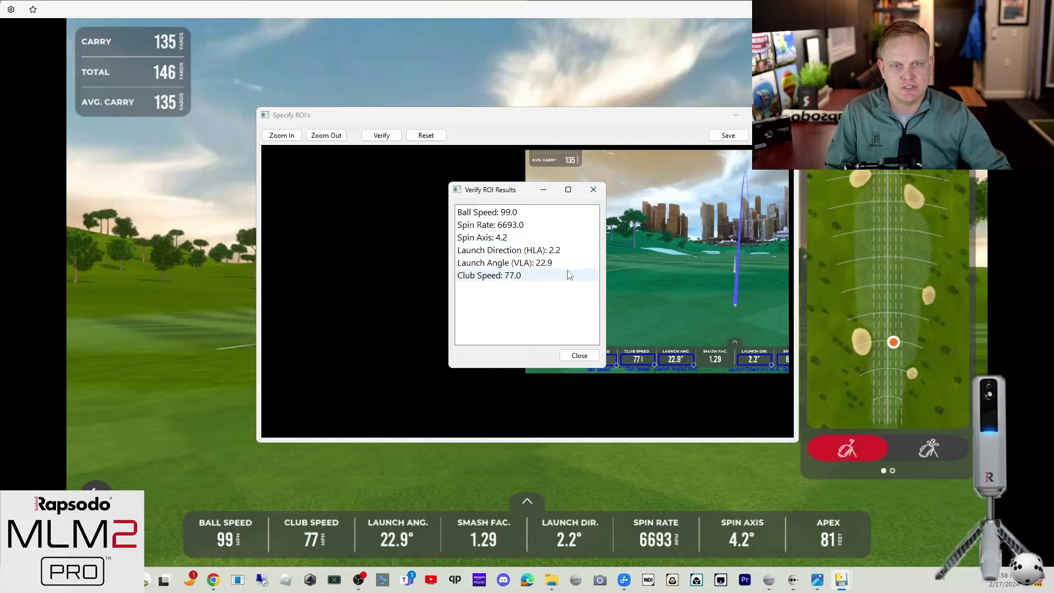
left_click(579, 356)
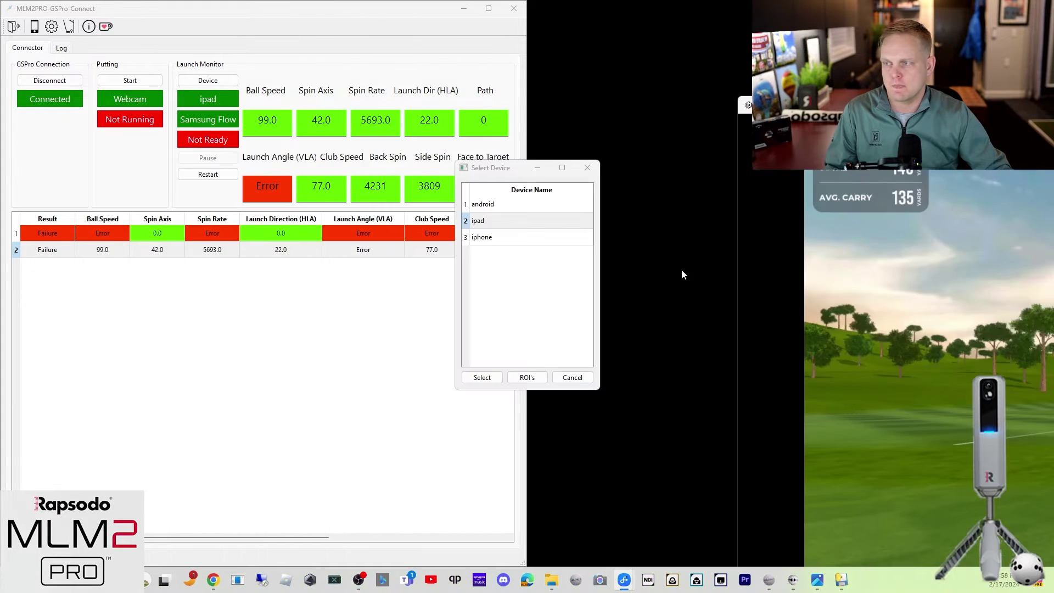
Select iphone as the launch monitor device and place the reduced mirrored golf window beside the connector window.
left_click(511, 238)
left_click(482, 377)
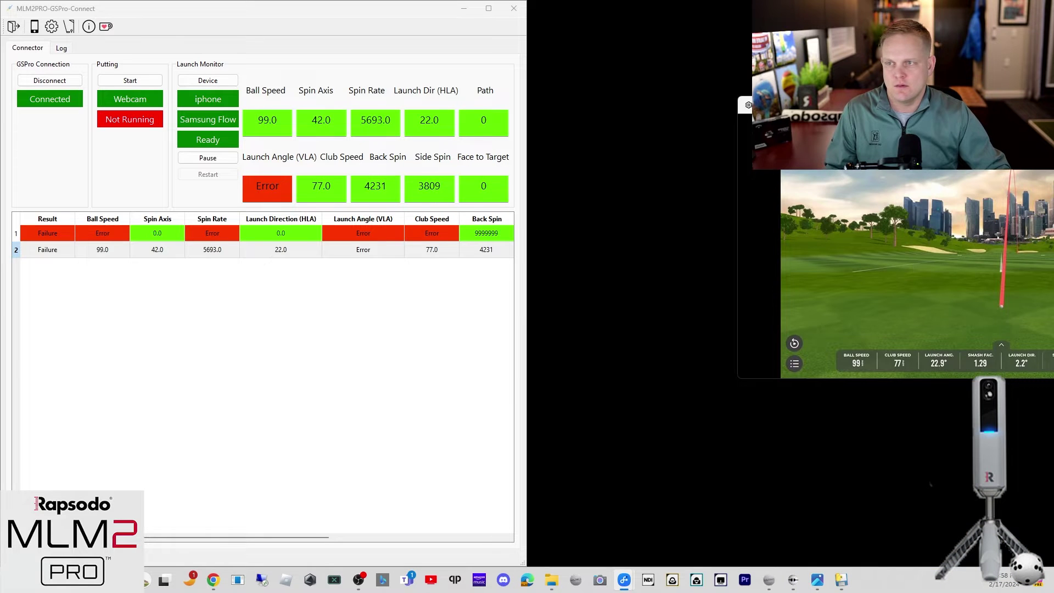
left_click_drag(750, 119, 741, 125)
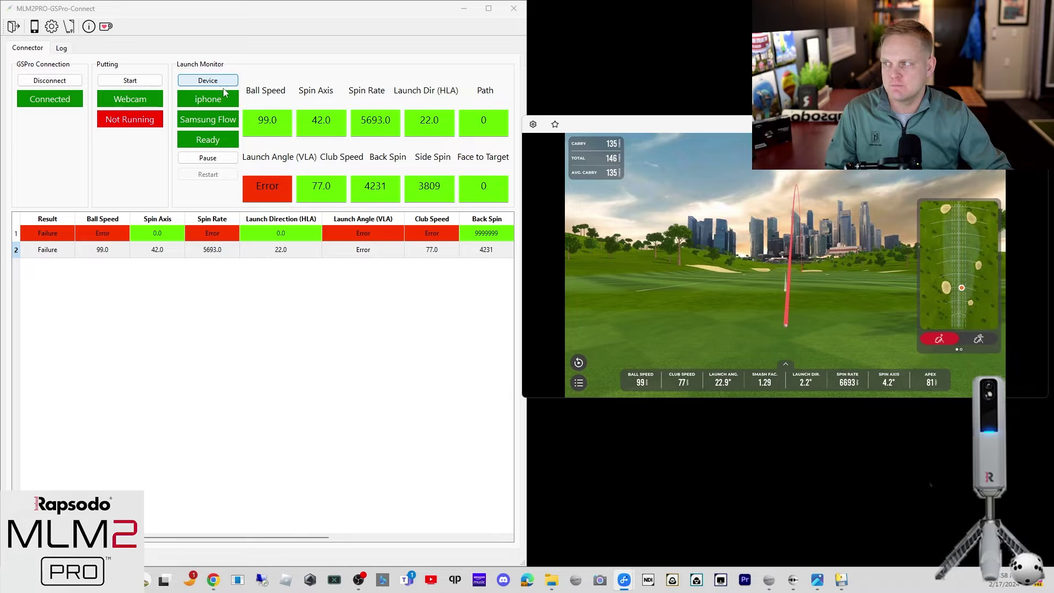
left_click(207, 80)
left_click(534, 382)
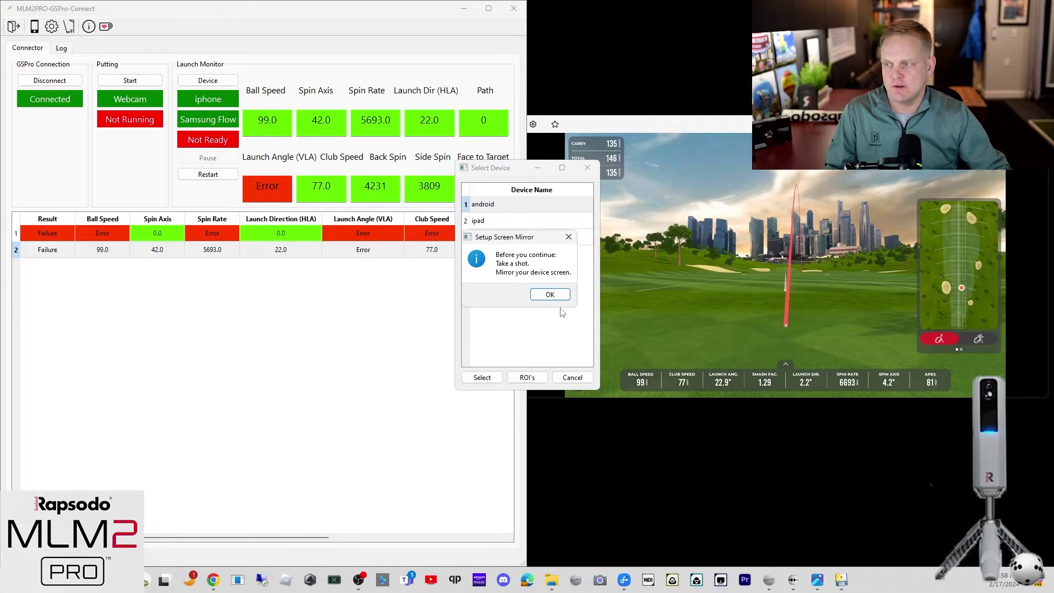
left_click(569, 237)
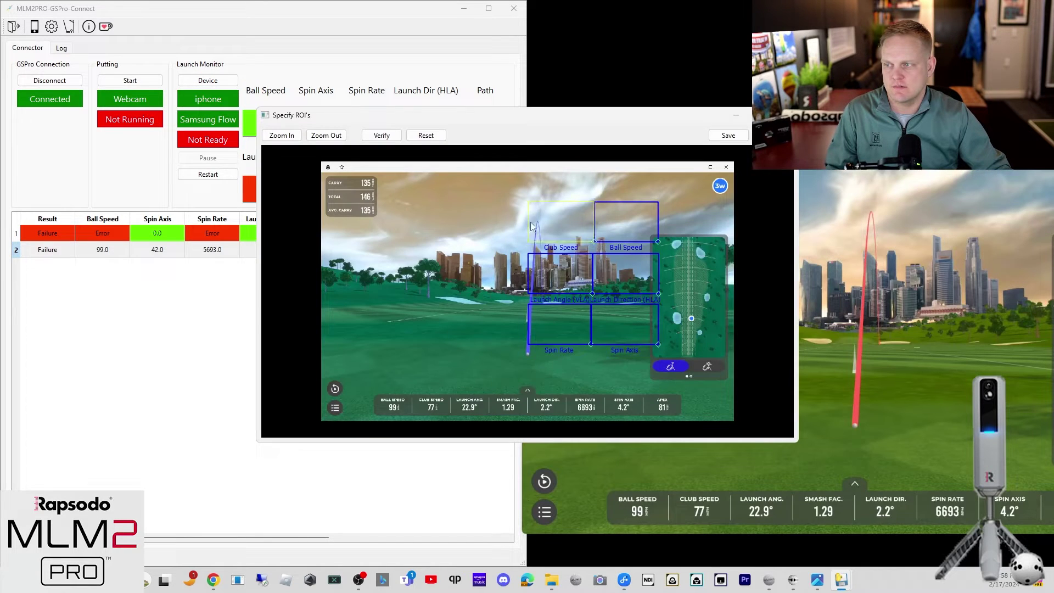
left_click(438, 137)
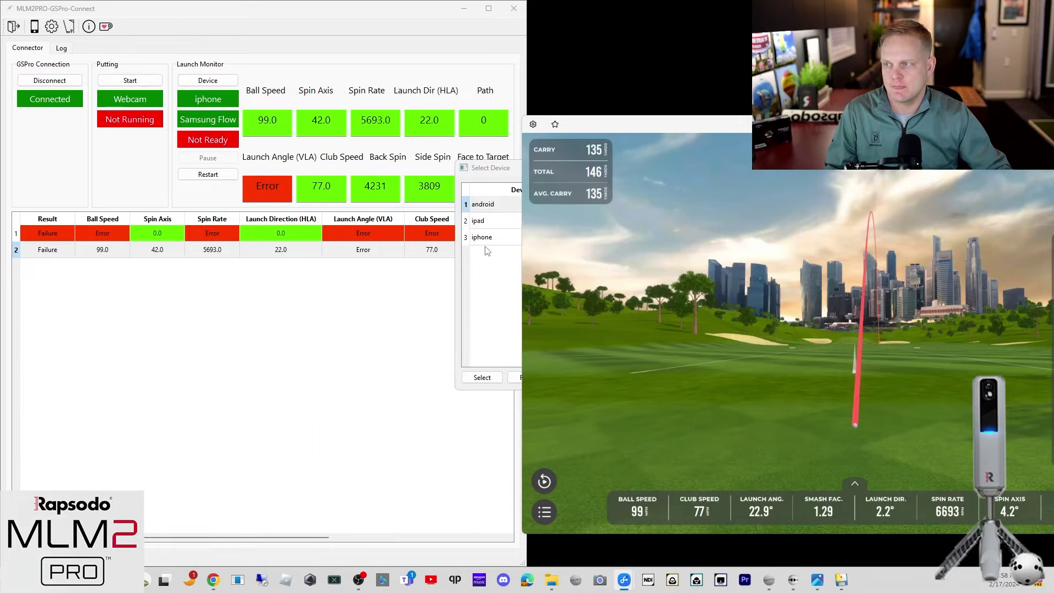
Open the ROI setup for the iphone device with the mirrored window at its reduced size.
left_click(484, 237)
left_click(528, 378)
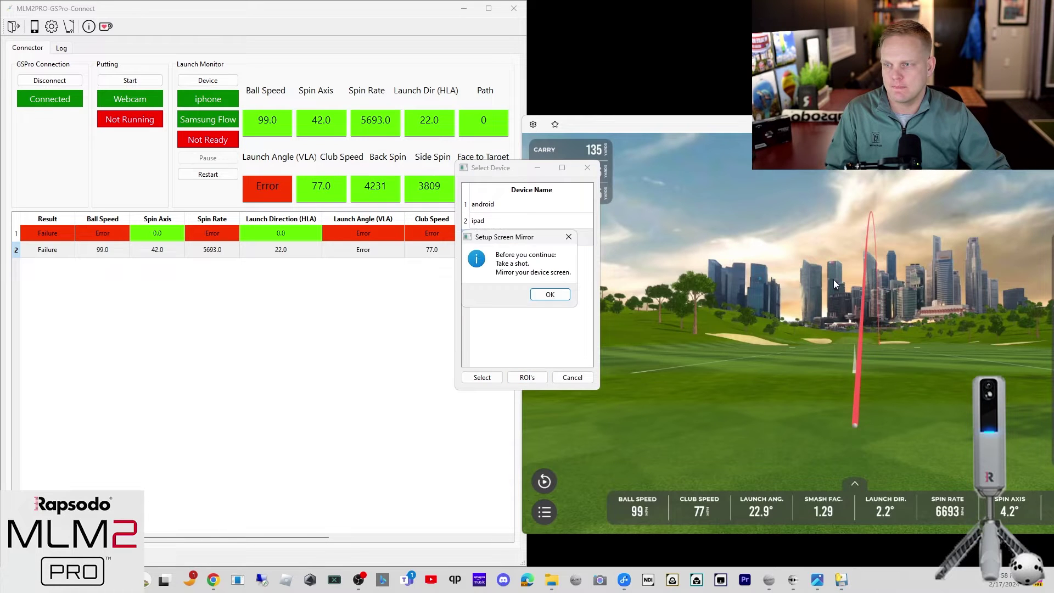
left_click(550, 294)
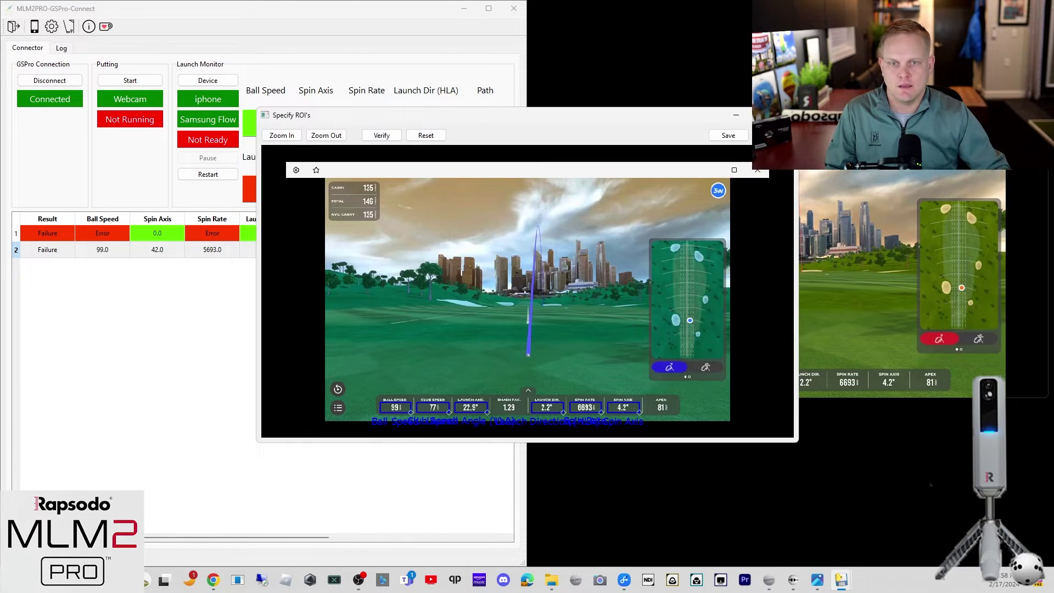
Verify the values recognised from the iphone ROIs, inspect the sharpness of the readings in their boxes and close the ROI setup.
left_click(382, 136)
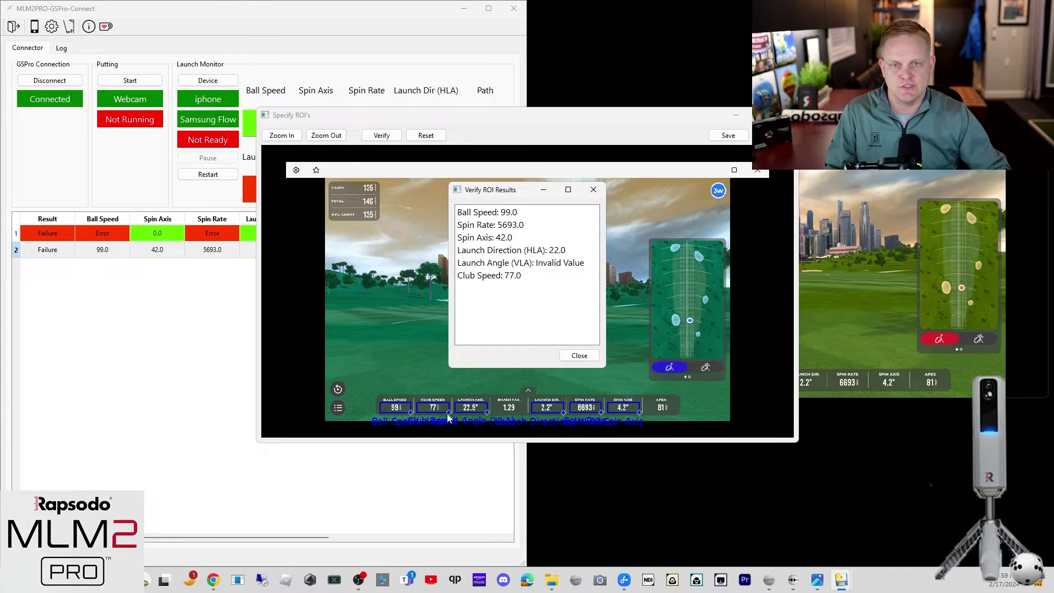
left_click(579, 356)
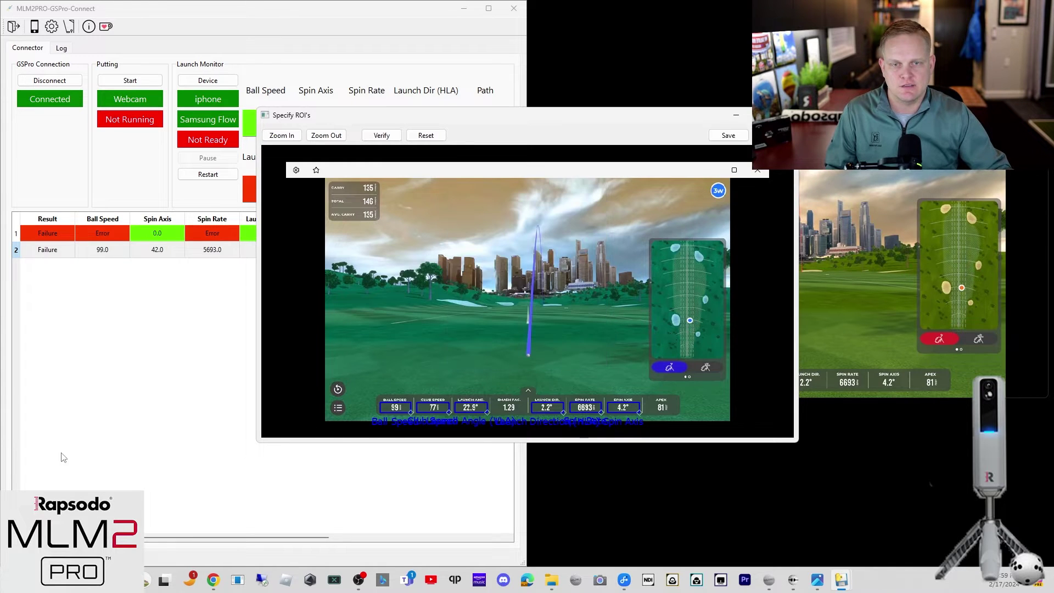
scroll(439, 405, "up", 5)
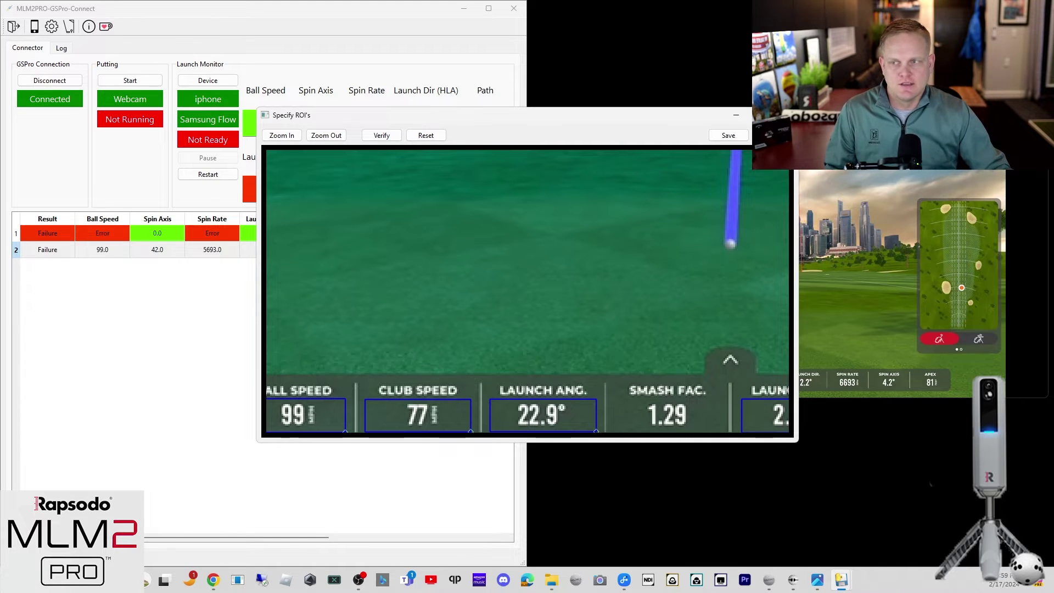
left_click(786, 116)
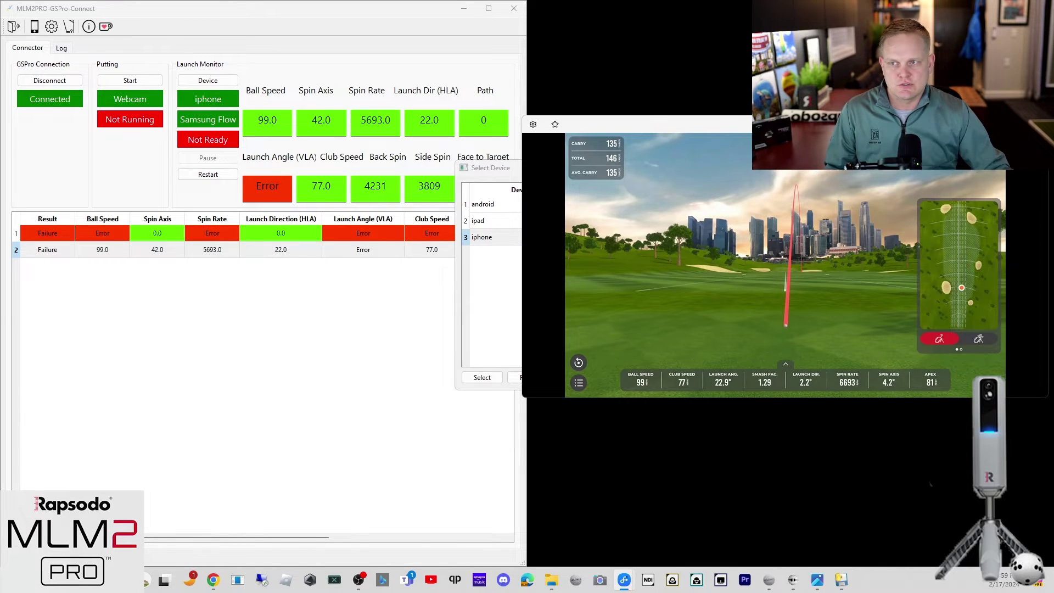
Select iphone as the launch monitor device and move the reduced mirrored golf window over the connector's upper area.
left_click(516, 180)
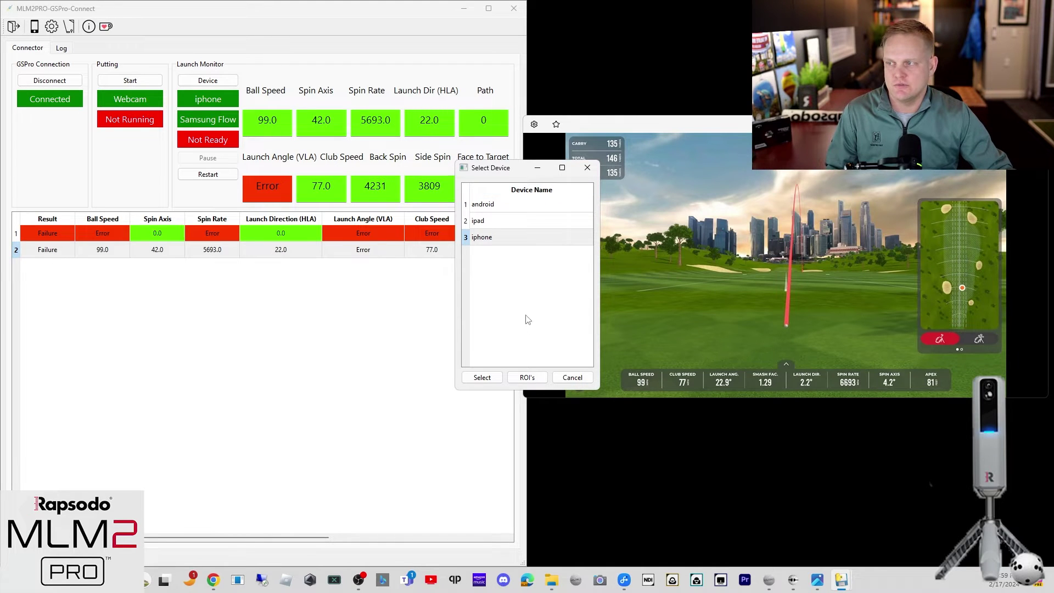
left_click(523, 222)
left_click(525, 238)
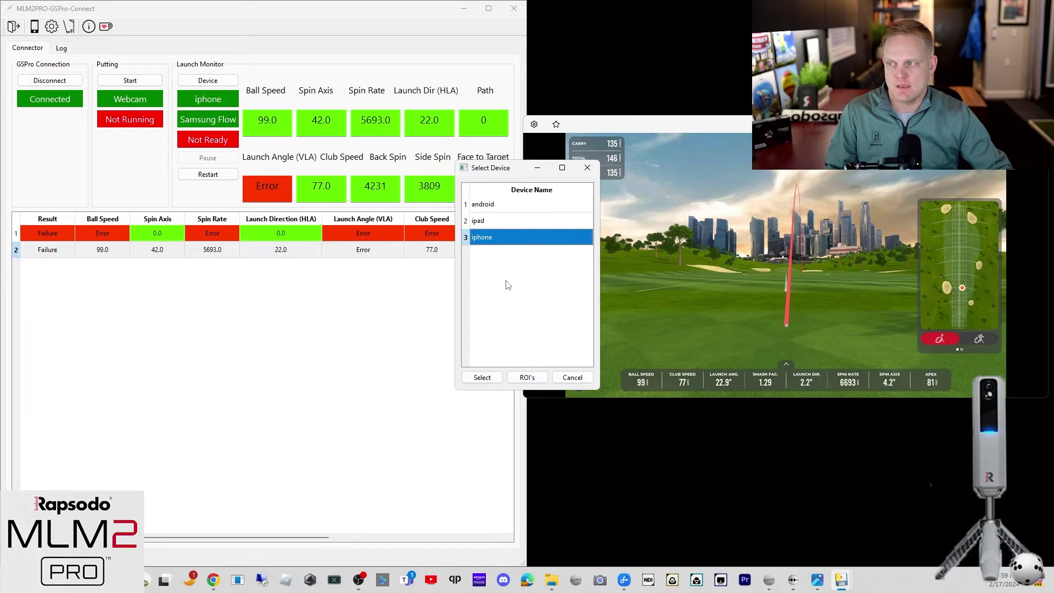
left_click(482, 378)
left_click_drag(749, 133, 735, 165)
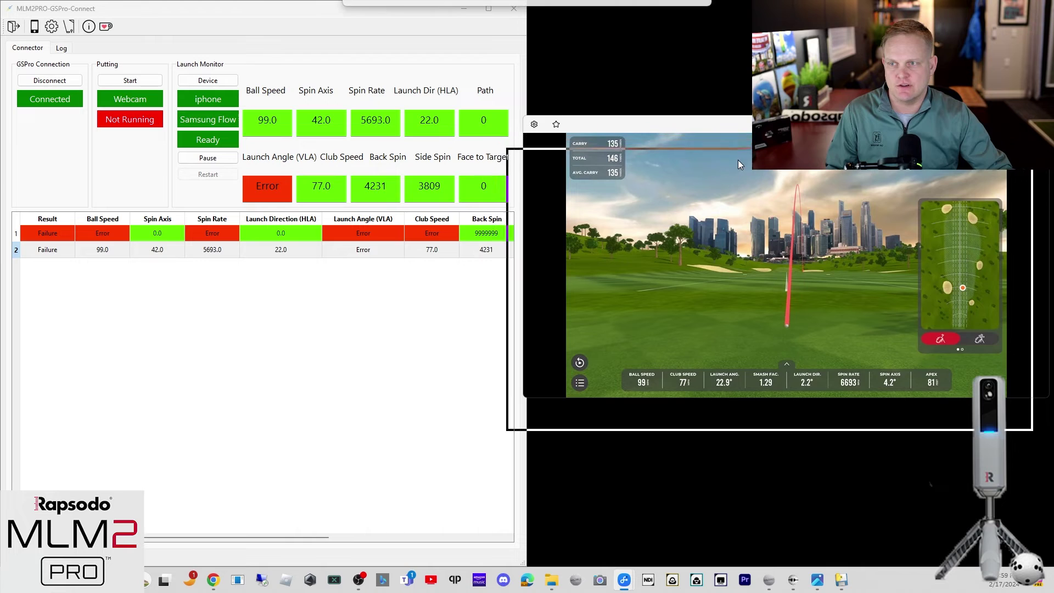
left_click_drag(512, 158, 394, 55)
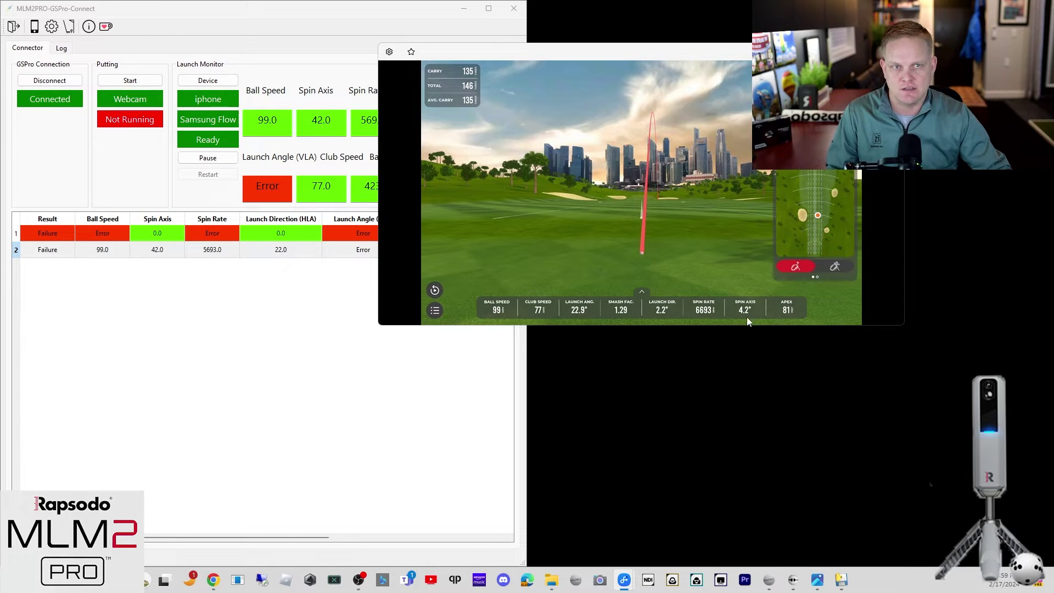
Reopen the ROI setup for the iphone device and accept the screen mirror reminder.
left_click(213, 80)
left_click(533, 237)
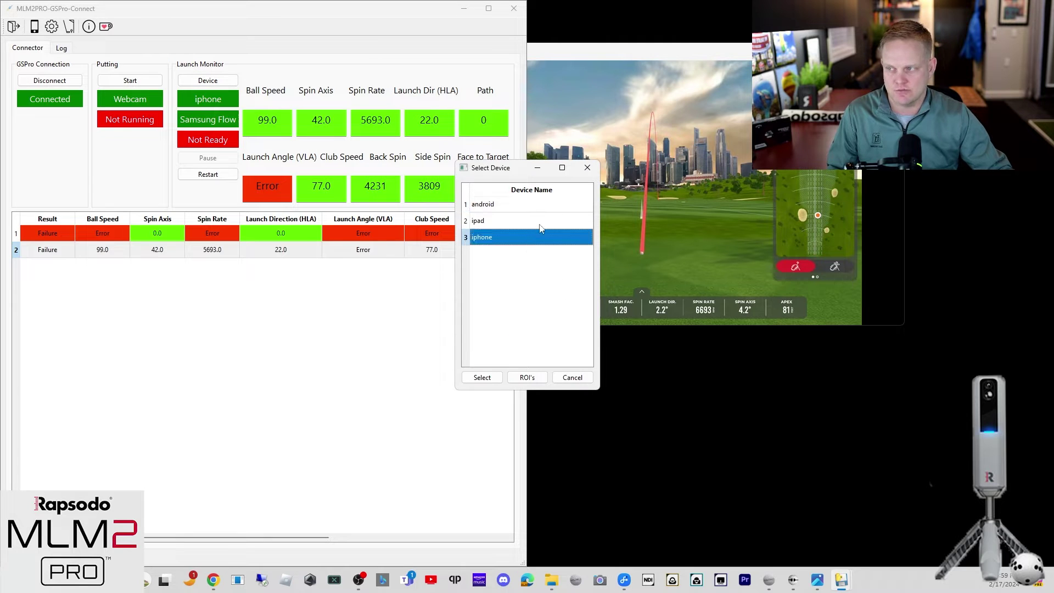
left_click(527, 379)
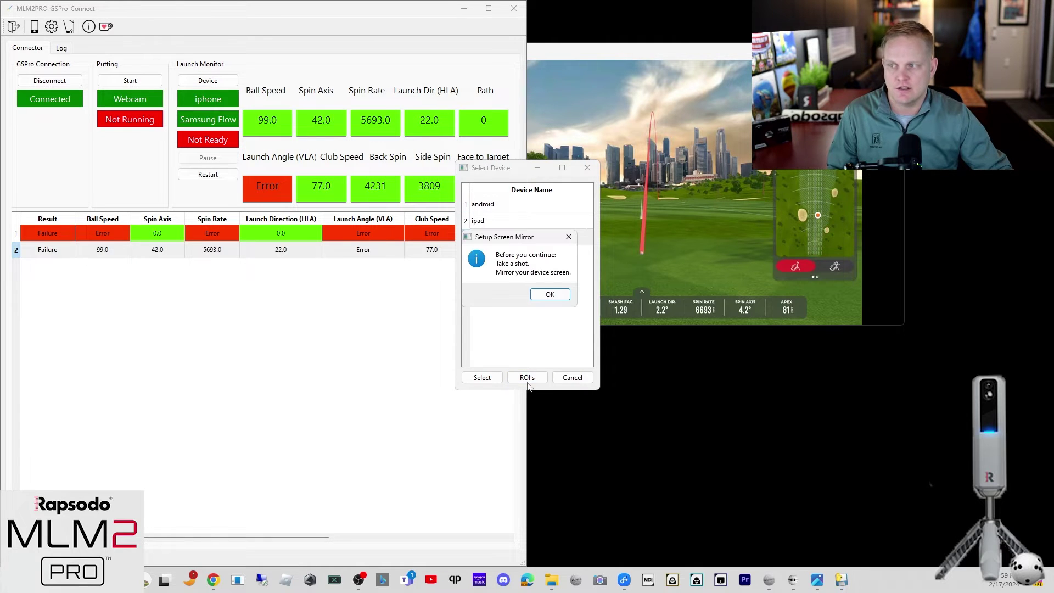
left_click(566, 295)
Maximise the mirrored golf window behind the ROI setup and reset the iphone device's recorded window size and ROIs.
left_click(713, 52)
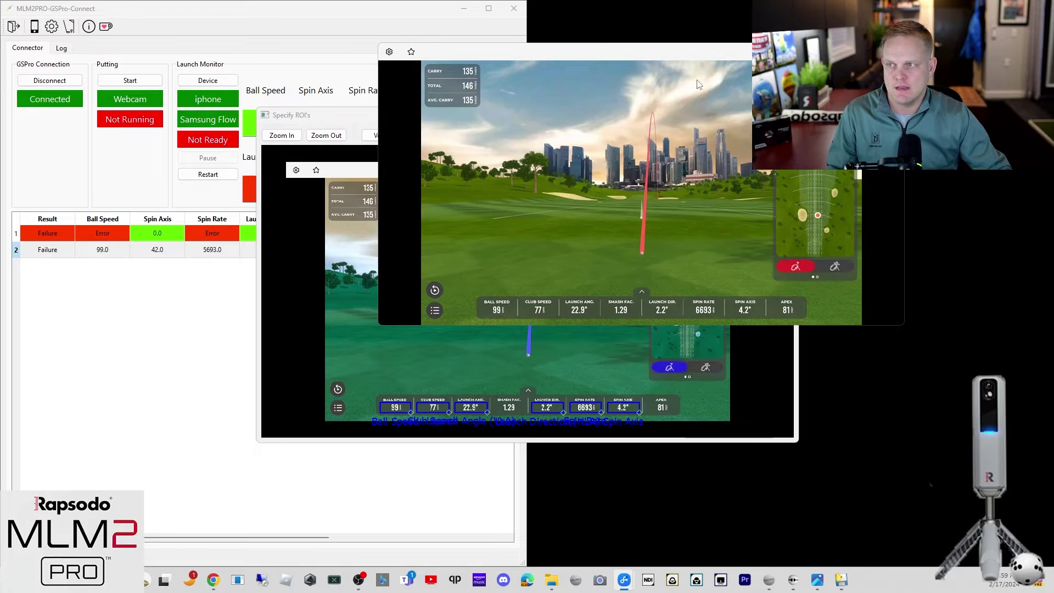
left_click(867, 52)
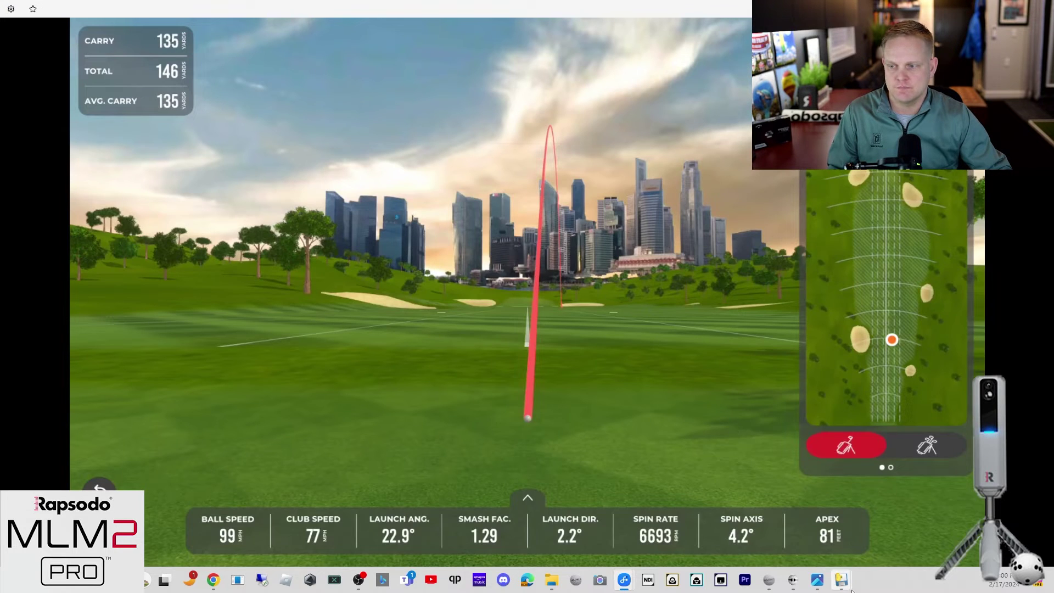
mouse_move(853, 589)
left_click(855, 551)
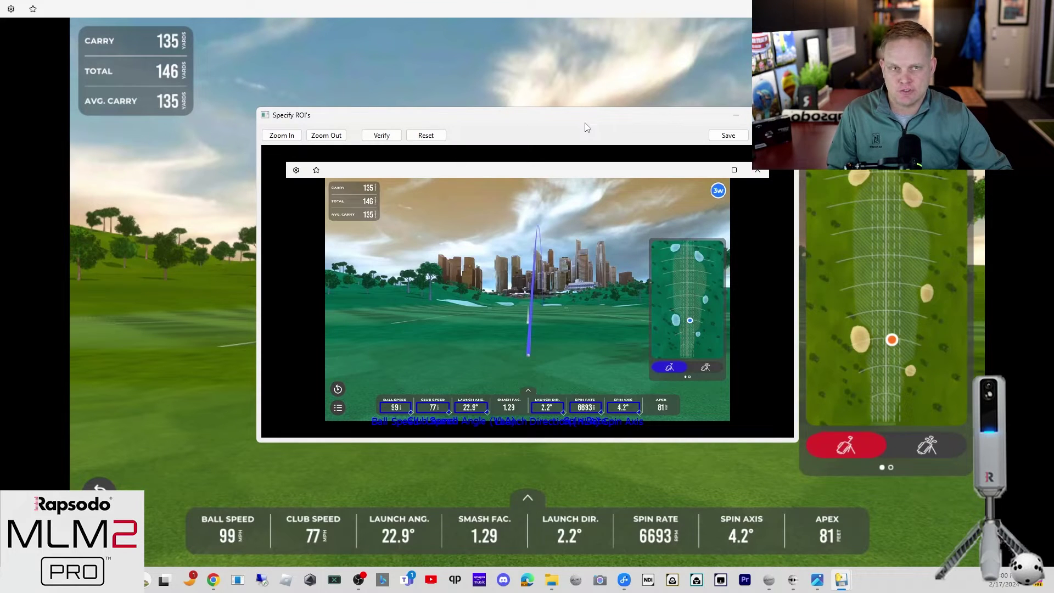
left_click(426, 135)
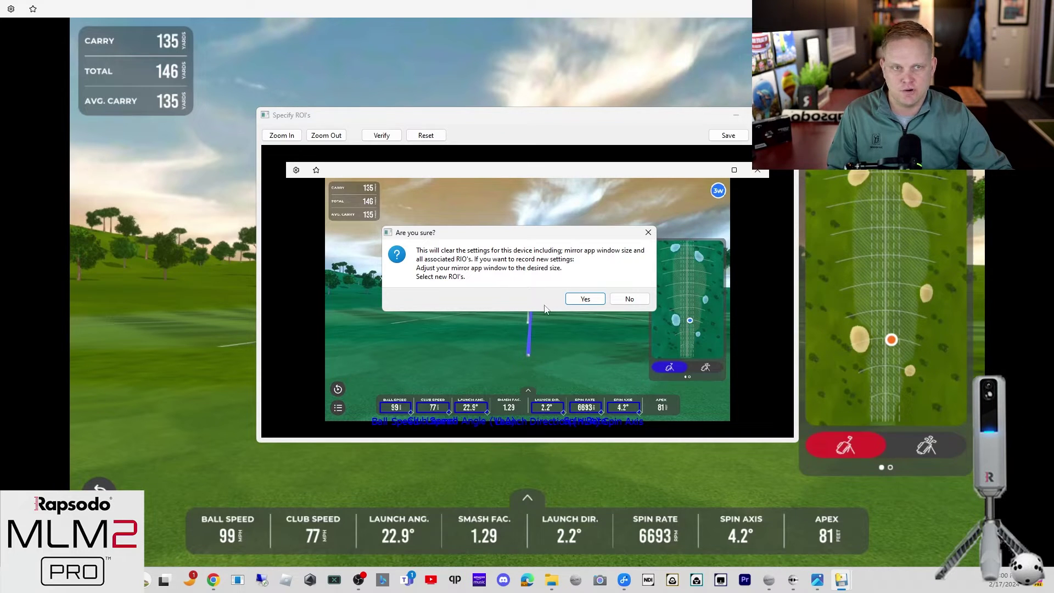
left_click(584, 300)
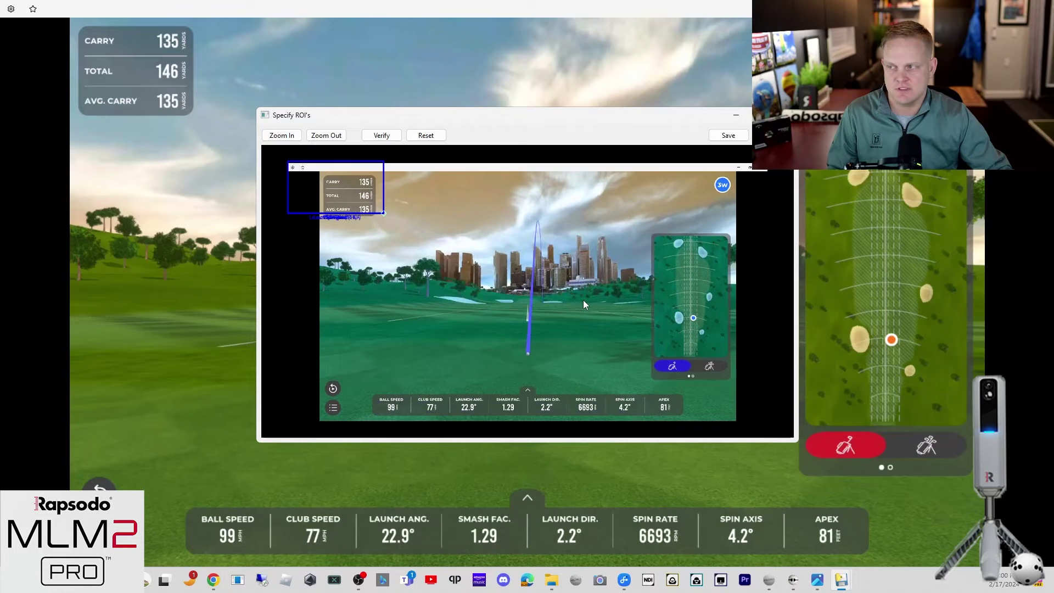
Place the Club Speed, Launch Direction and Launch Angle ROI boxes roughly on the mirrored image, save them and close the ROI setup.
left_click_drag(393, 214, 644, 285)
left_click_drag(343, 195, 434, 371)
left_click_drag(366, 227, 530, 354)
left_click_drag(626, 322, 461, 193)
left_click(728, 136)
left_click(572, 286)
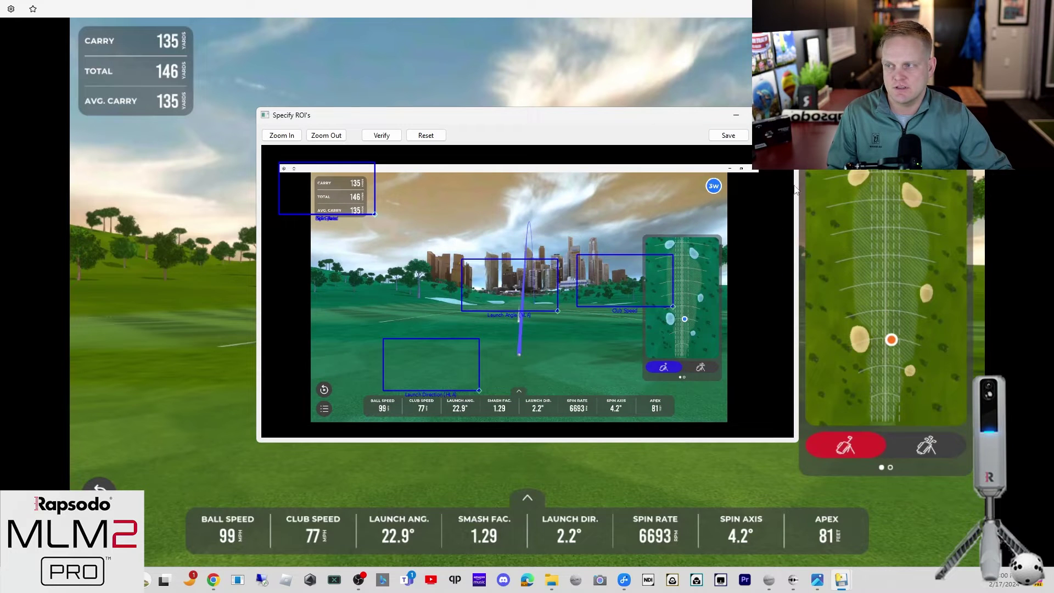
left_click(786, 115)
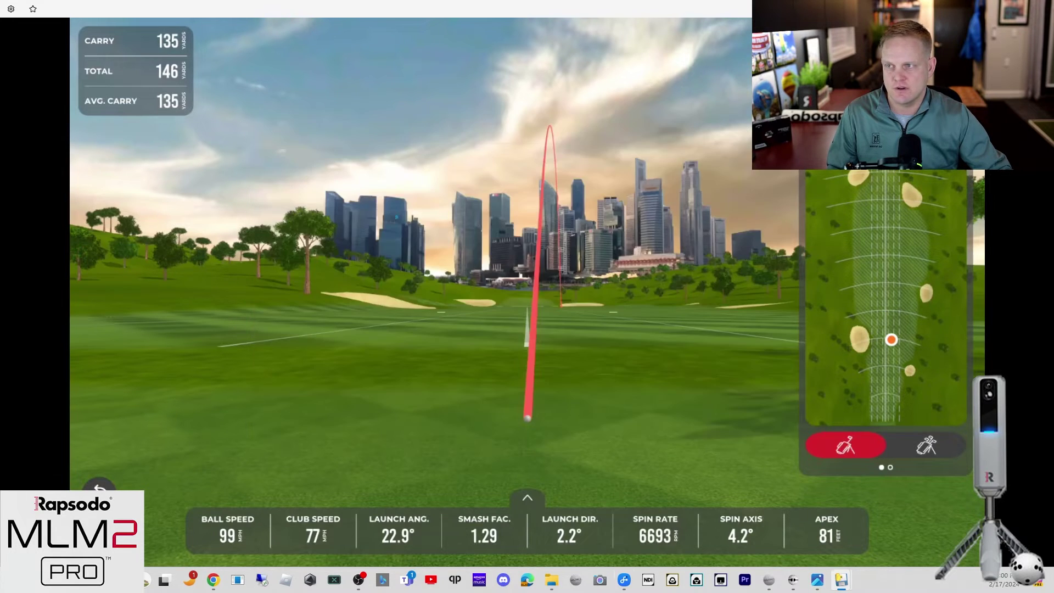
Restore the maximised mirrored golf window and shrink it to a very small size beside the Select Device dialog.
key("super+Right")
left_click(888, 197)
left_click_drag(889, 139, 1053, 164)
left_click_drag(901, 8, 662, 175)
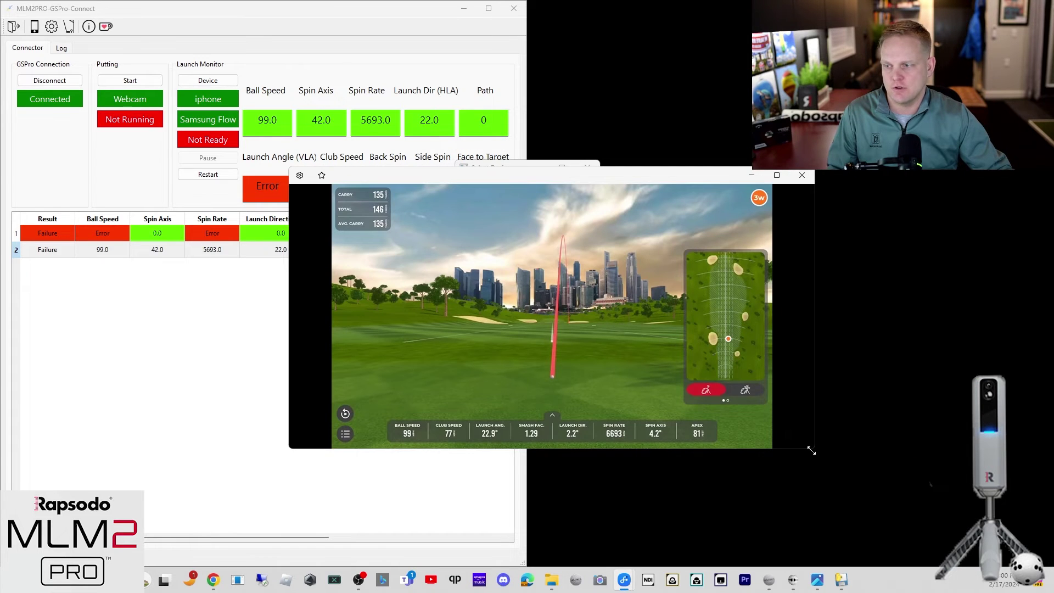
left_click_drag(811, 450, 416, 355)
Select the iphone device to apply its recorded window size, align the mirrored window with the screen and bring the connector forward.
left_click(517, 307)
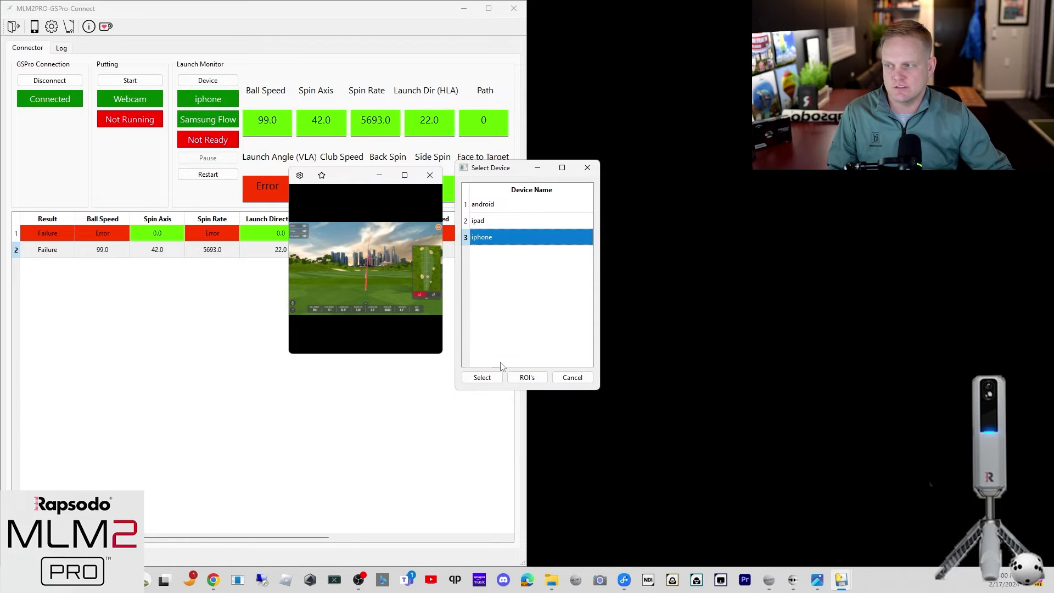
left_click(488, 378)
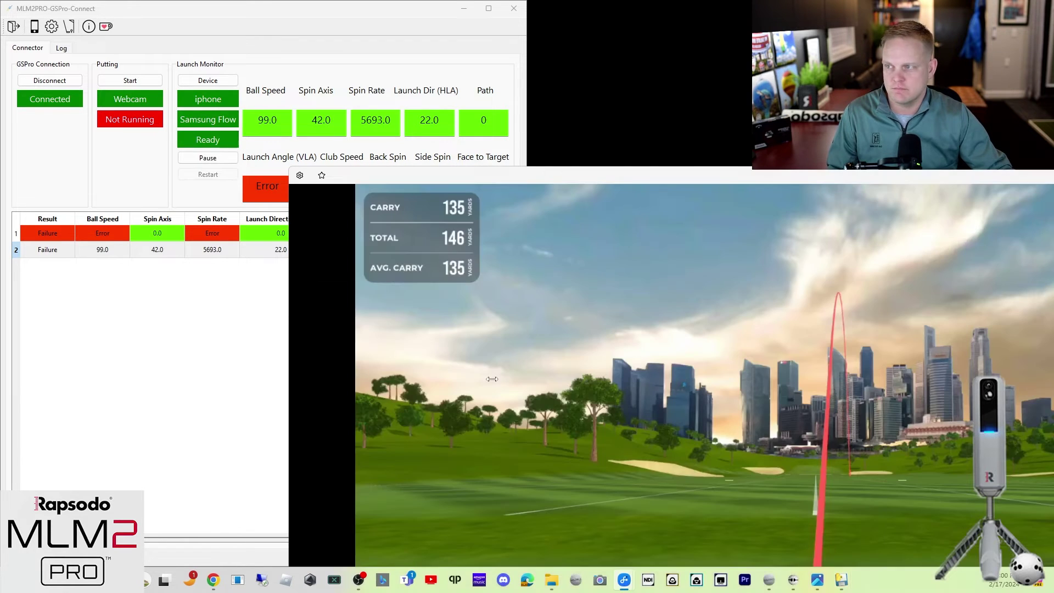
left_click_drag(675, 176, 550, 1)
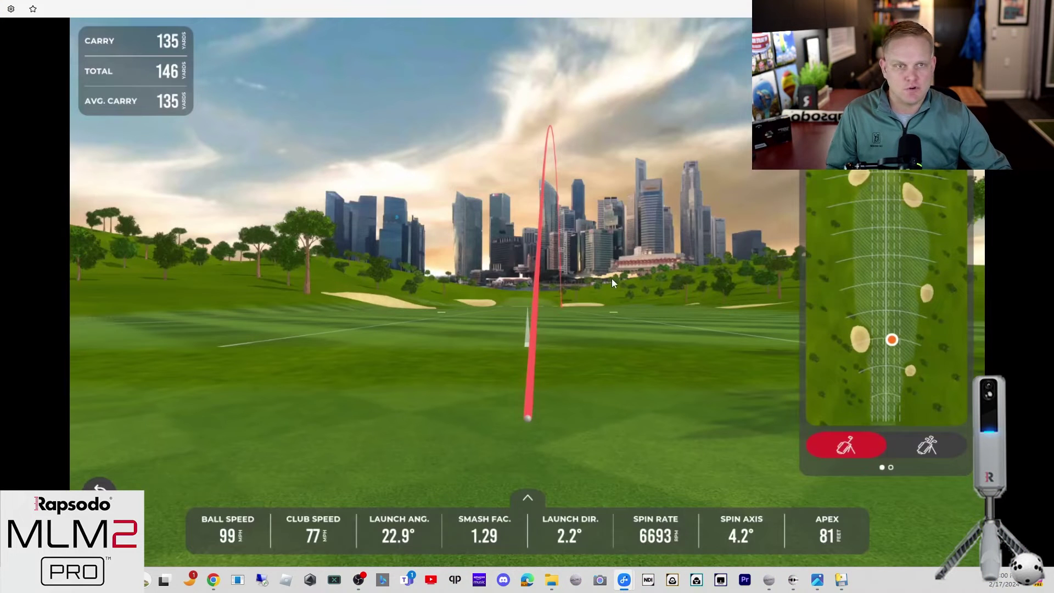
mouse_move(849, 587)
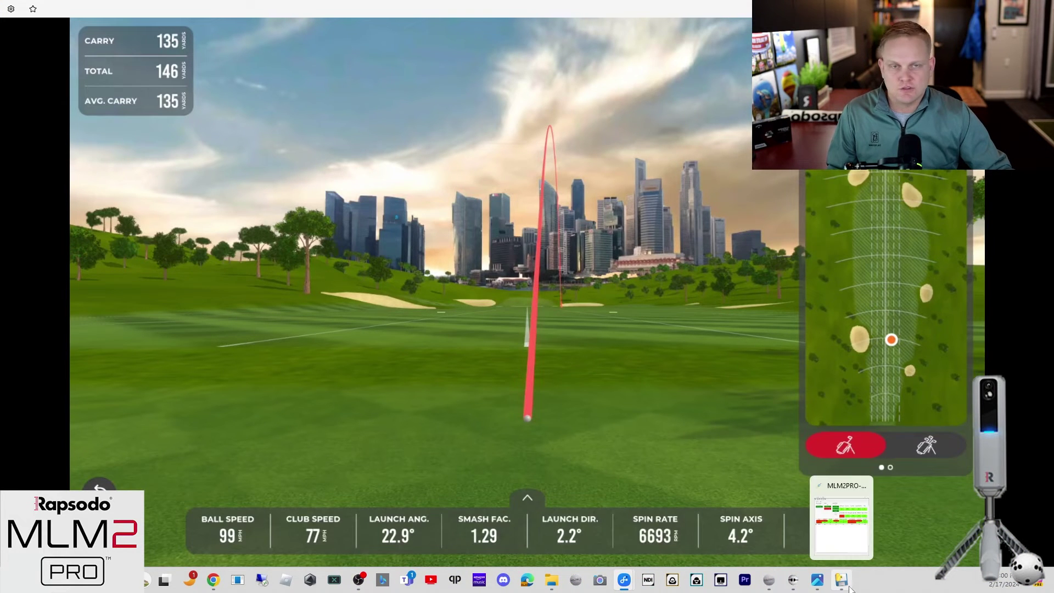
left_click(843, 517)
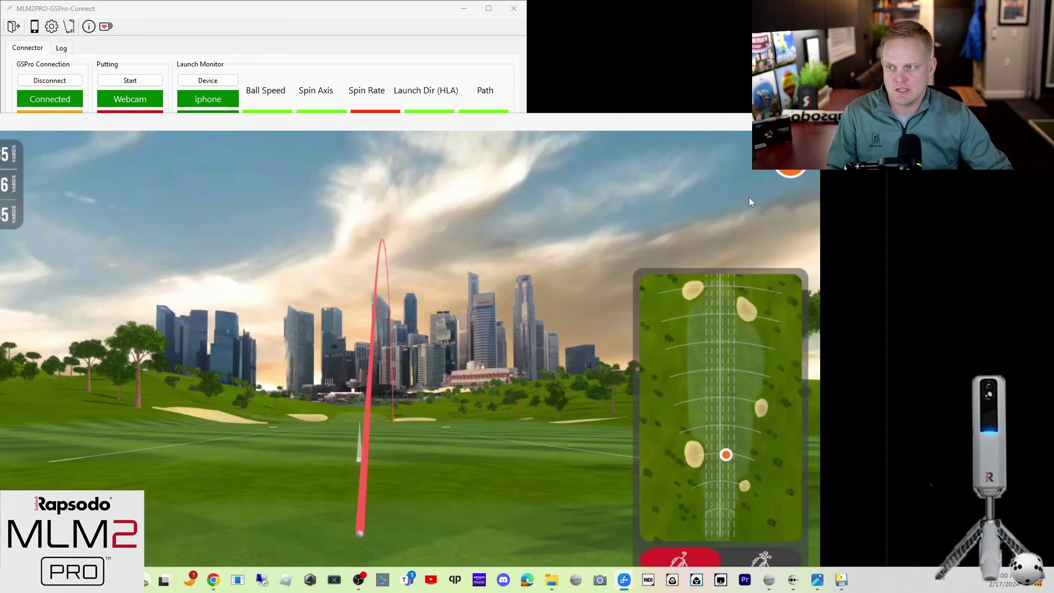
Set display 2's resolution to 2560 × 1440 in the Windows display settings and reposition the mirrored golf window on the screen.
right_click(750, 201)
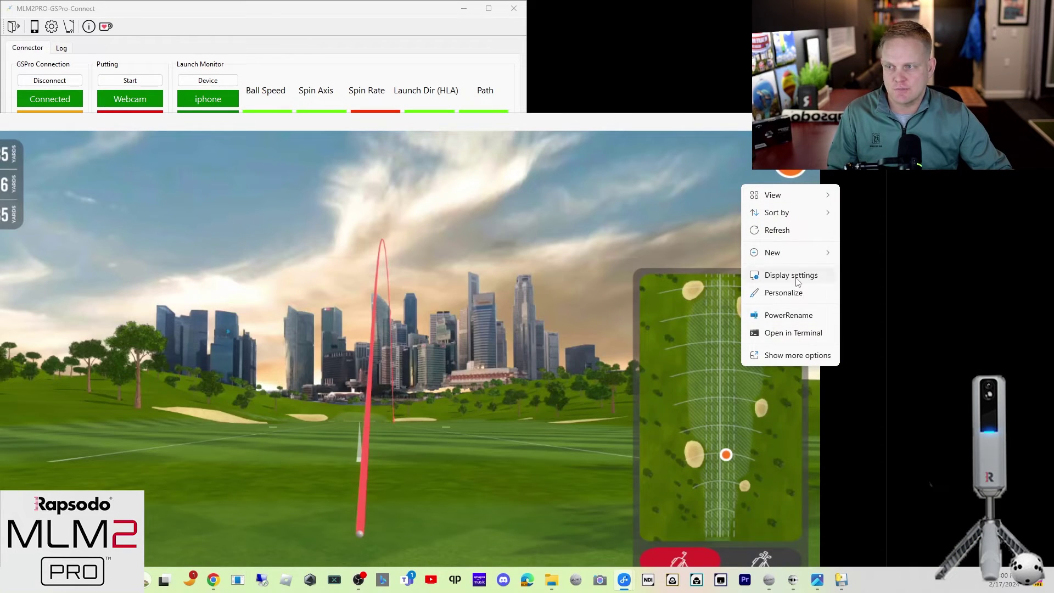
left_click(813, 275)
left_click(631, 242)
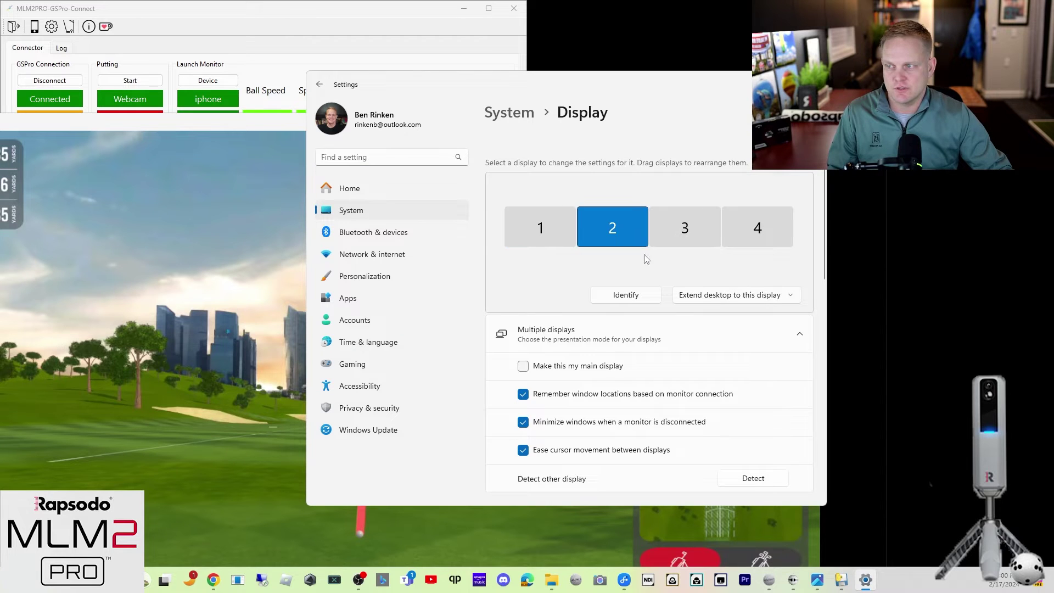
scroll(681, 368, "down", 5)
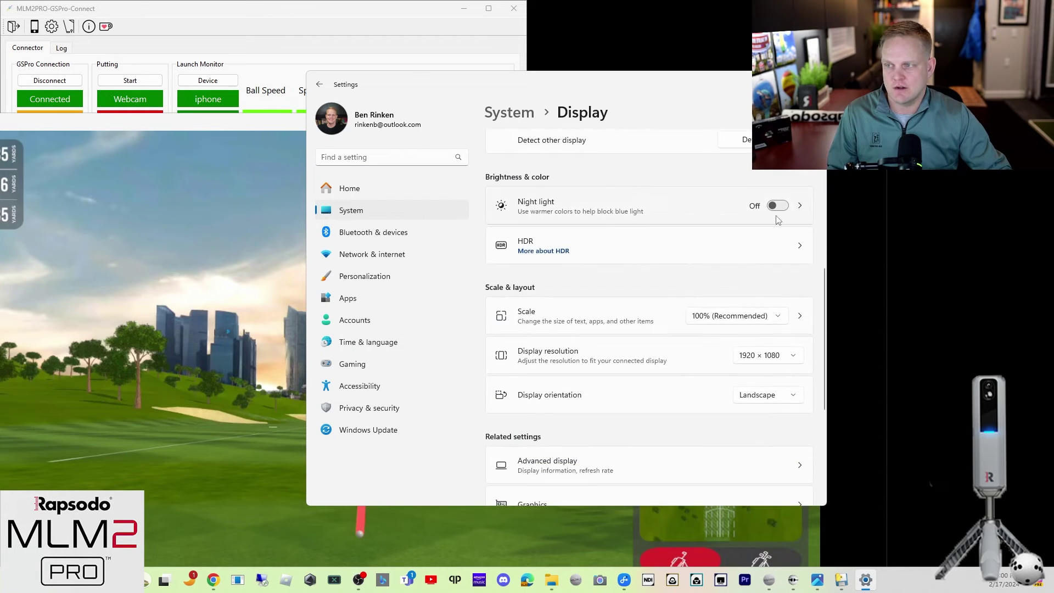
left_click(781, 357)
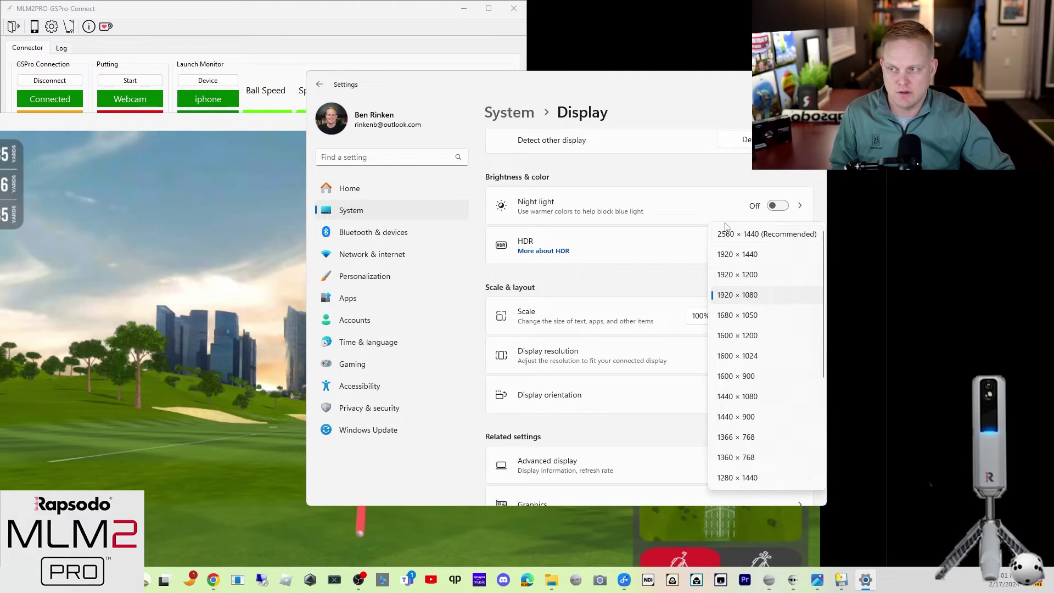
left_click(741, 236)
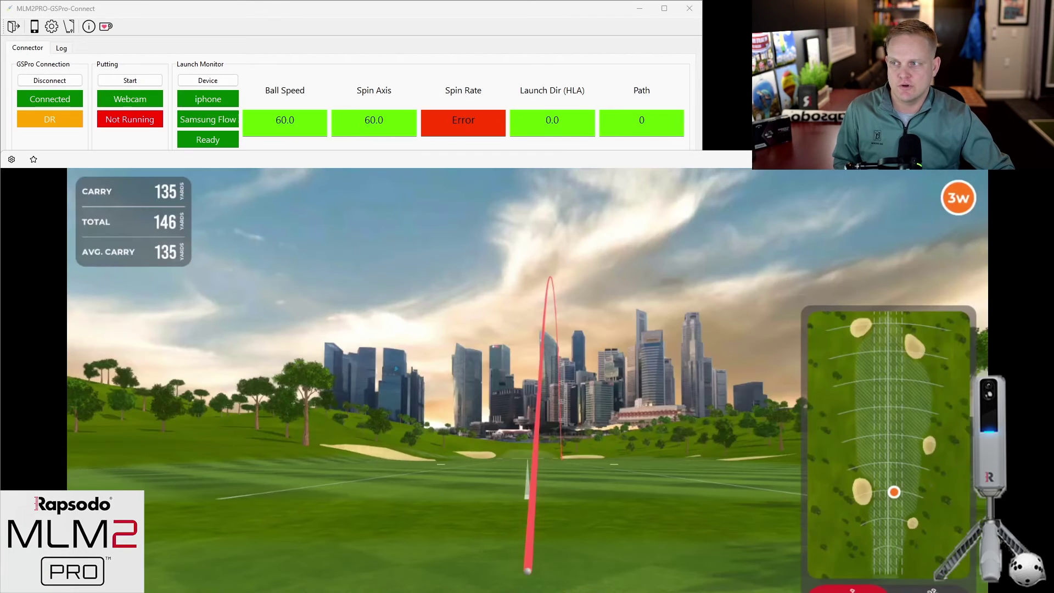
left_click_drag(384, 159, 552, 115)
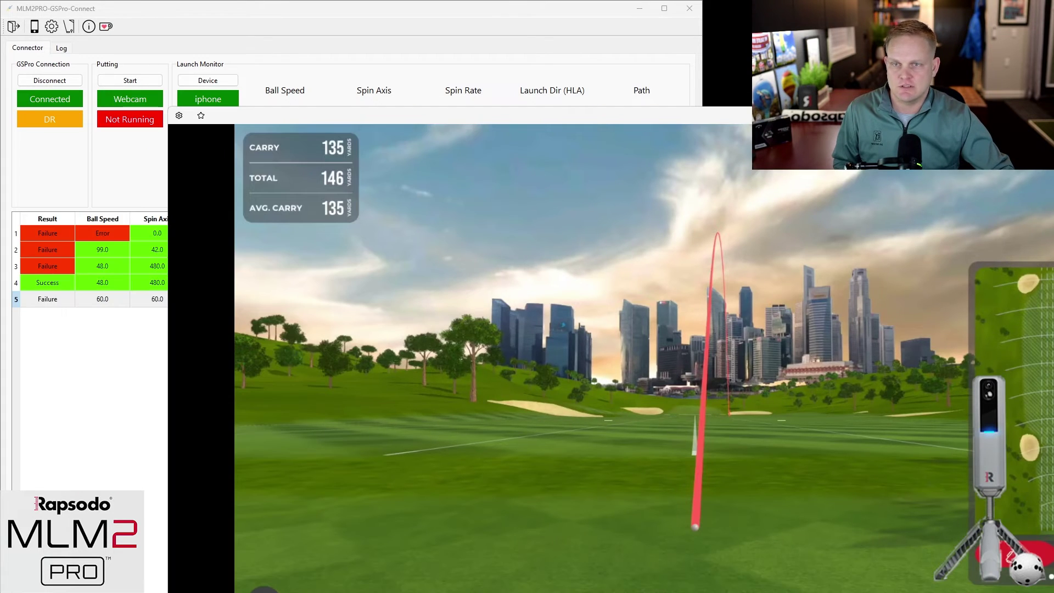